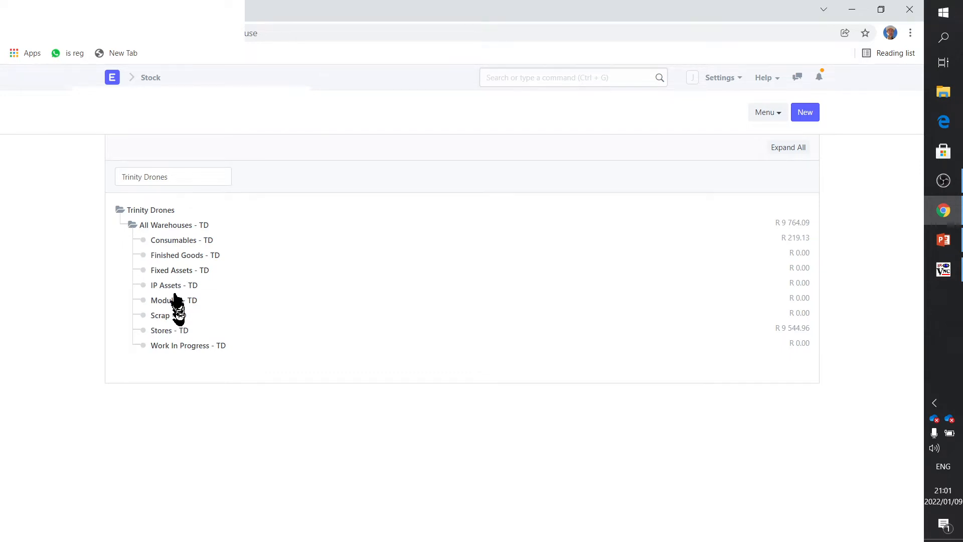
# Step: Inspect the linked account of the Fixed Assets - TD warehouse and of the IP Assets - TD warehouse
pyautogui.click(171, 273)
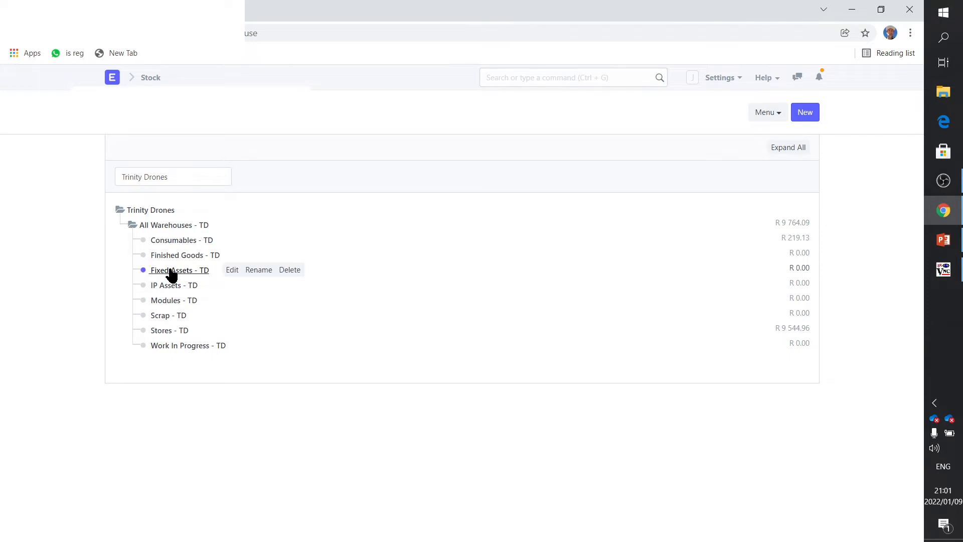
pyautogui.click(227, 271)
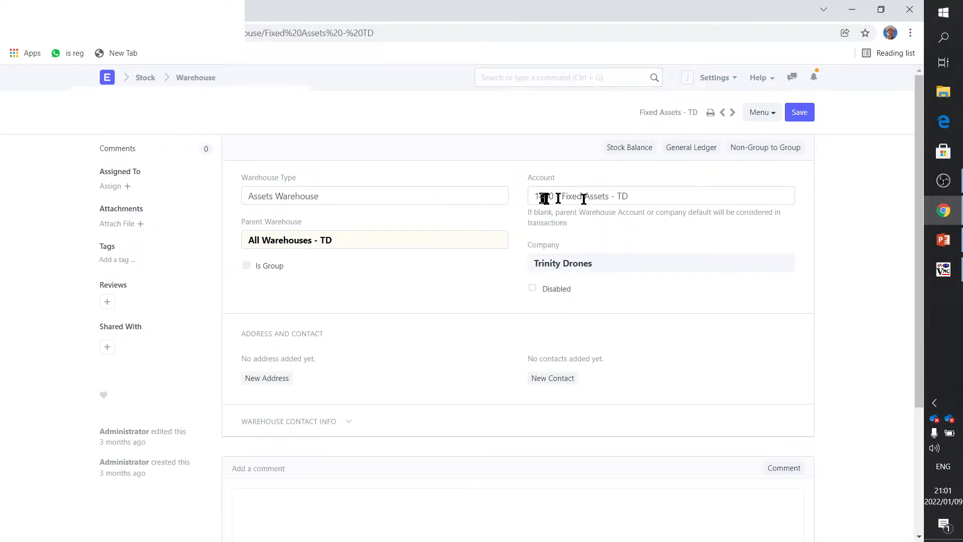
pyautogui.click(179, 80)
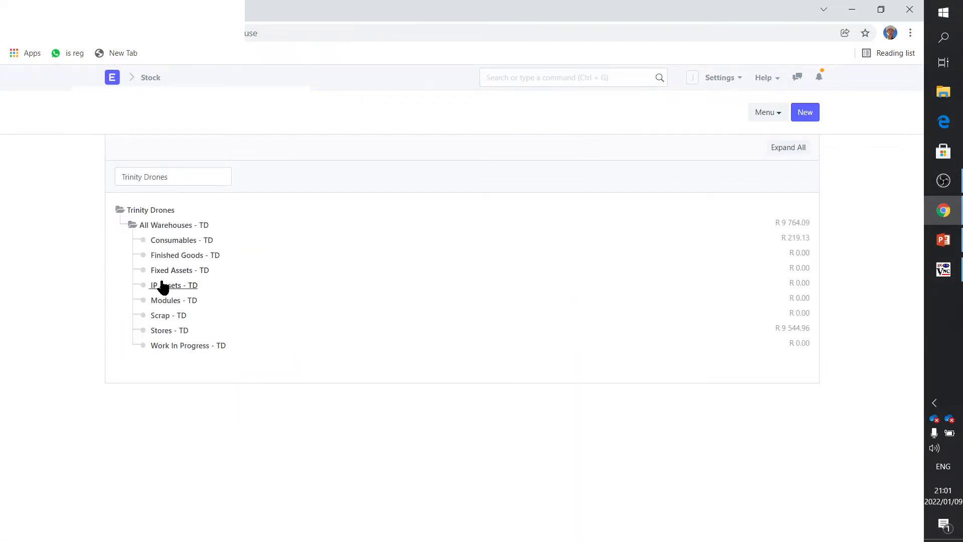
pyautogui.click(216, 283)
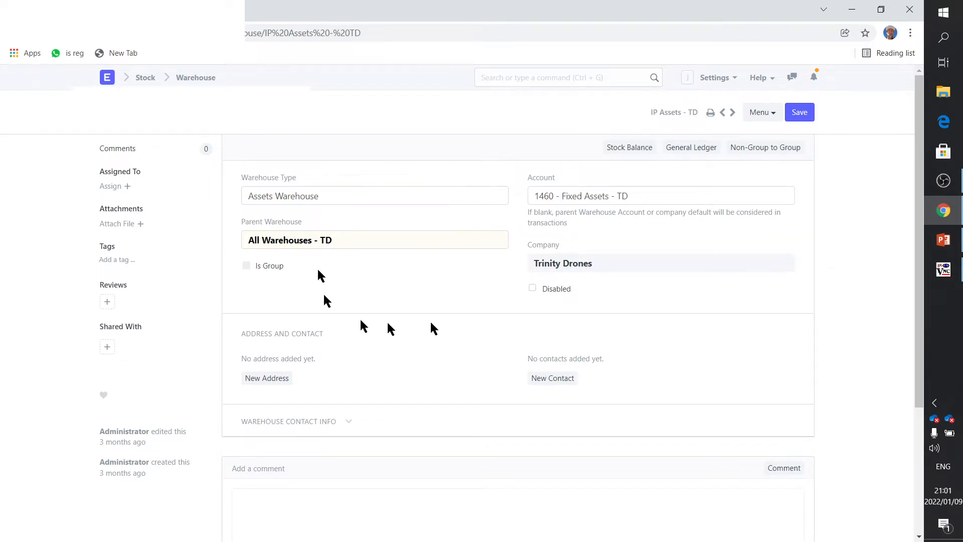
# Step: Expand Current Assets and Stock Assets in the Accounting module's chart of accounts and compare them with the Small Fixed Assets slide in PowerPoint
pyautogui.click(109, 80)
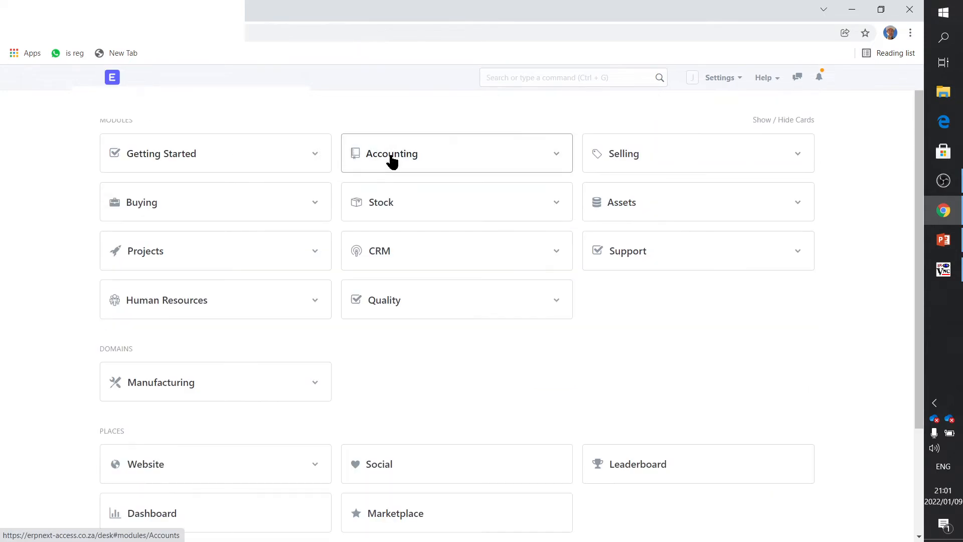
pyautogui.click(392, 161)
pyautogui.click(634, 199)
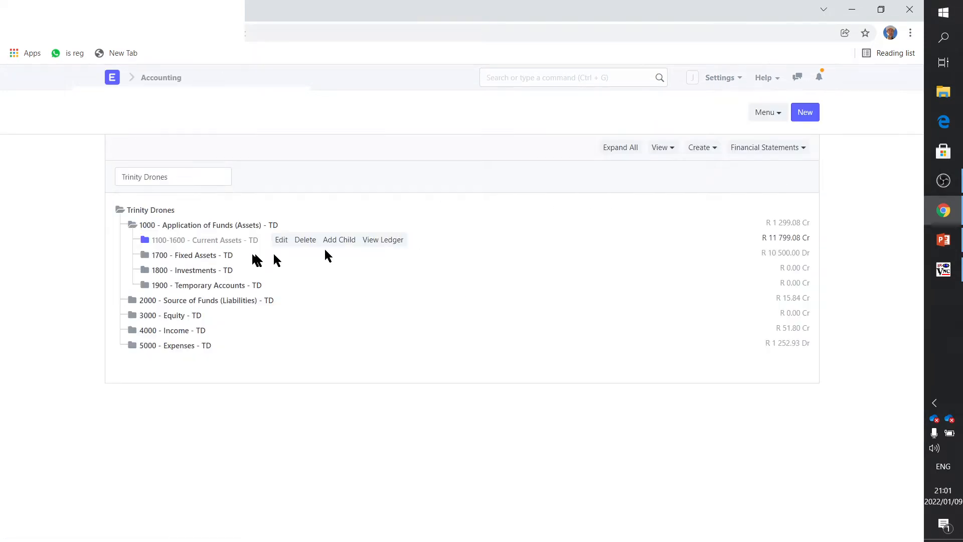
pyautogui.click(205, 241)
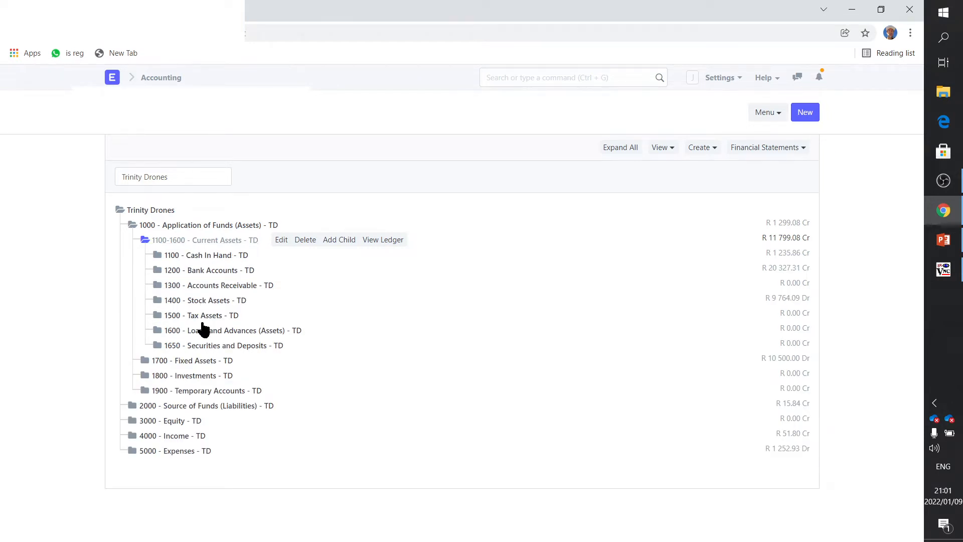
pyautogui.click(201, 304)
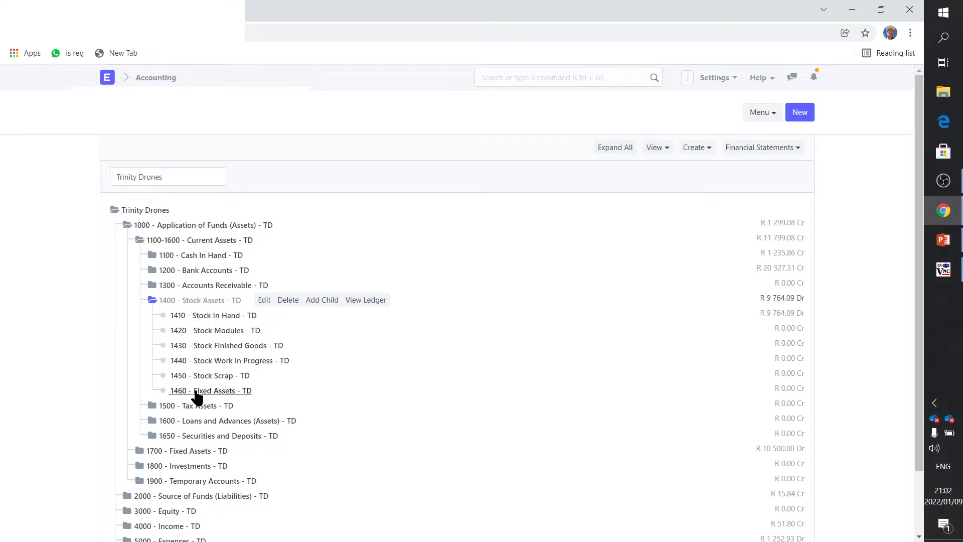
pyautogui.click(943, 239)
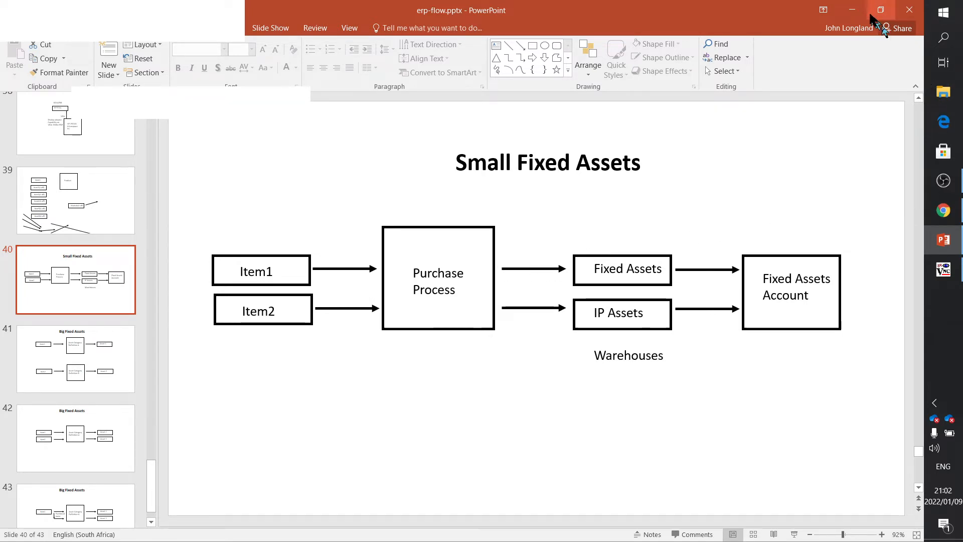
pyautogui.click(852, 11)
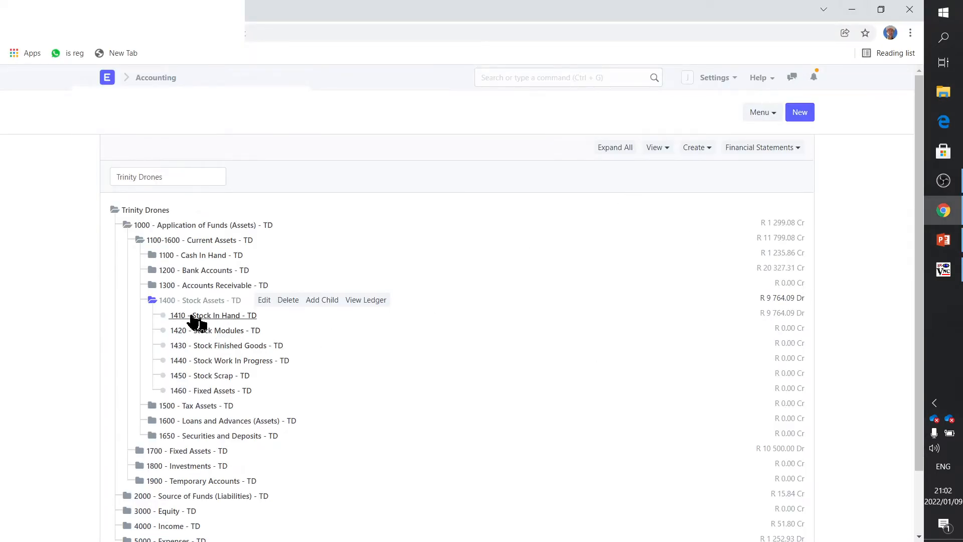
# Step: Compare the accounts under 1700 - Fixed Assets with those under 1400 - Stock Assets in the account tree
pyautogui.click(180, 301)
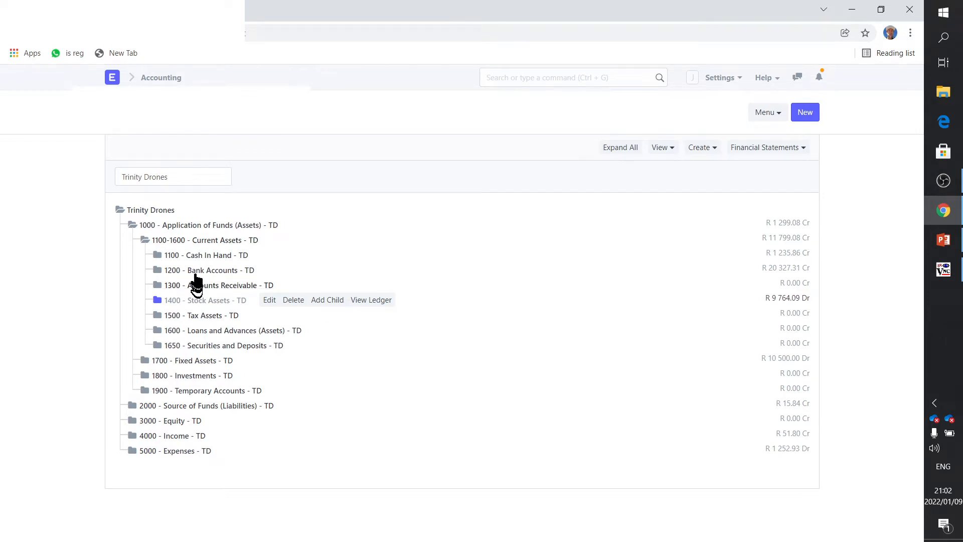
pyautogui.doubleClick(197, 244)
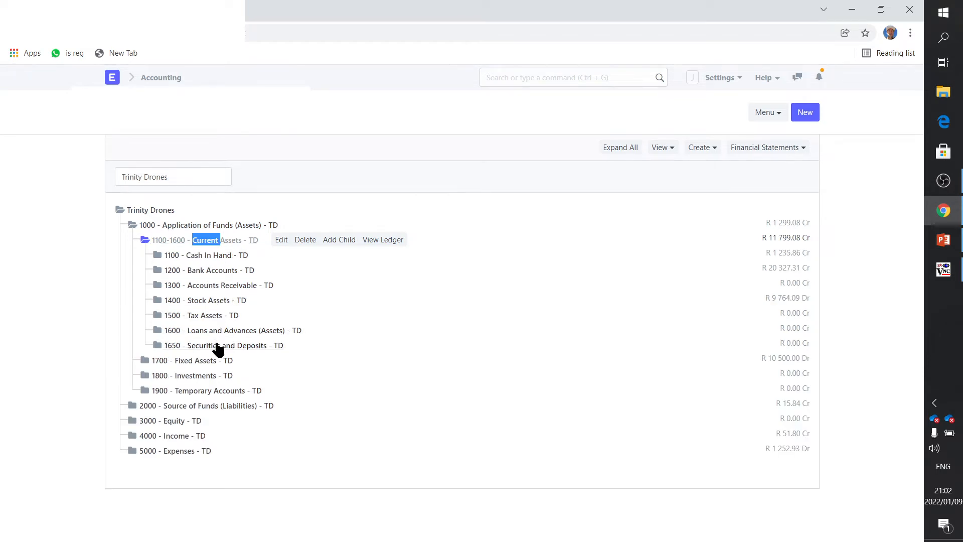
pyautogui.click(201, 361)
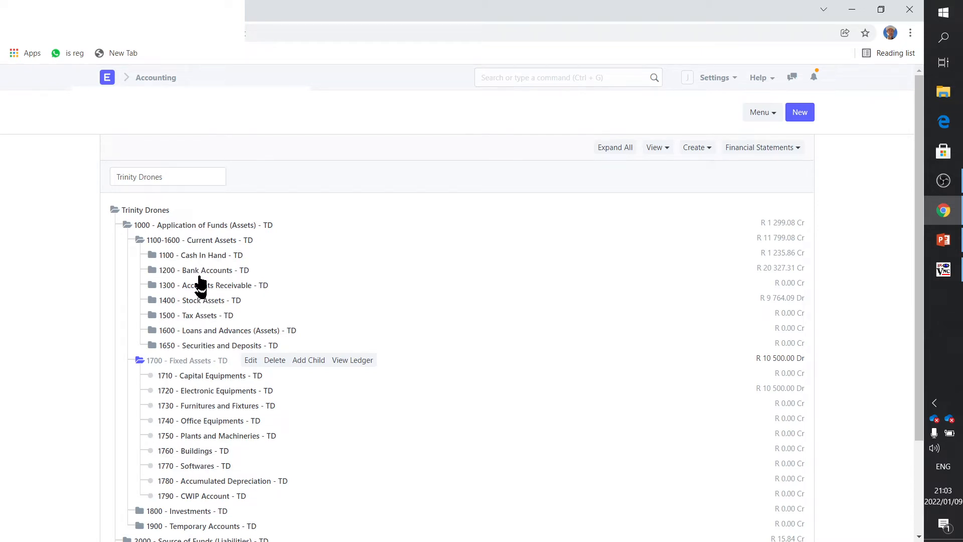
pyautogui.click(199, 301)
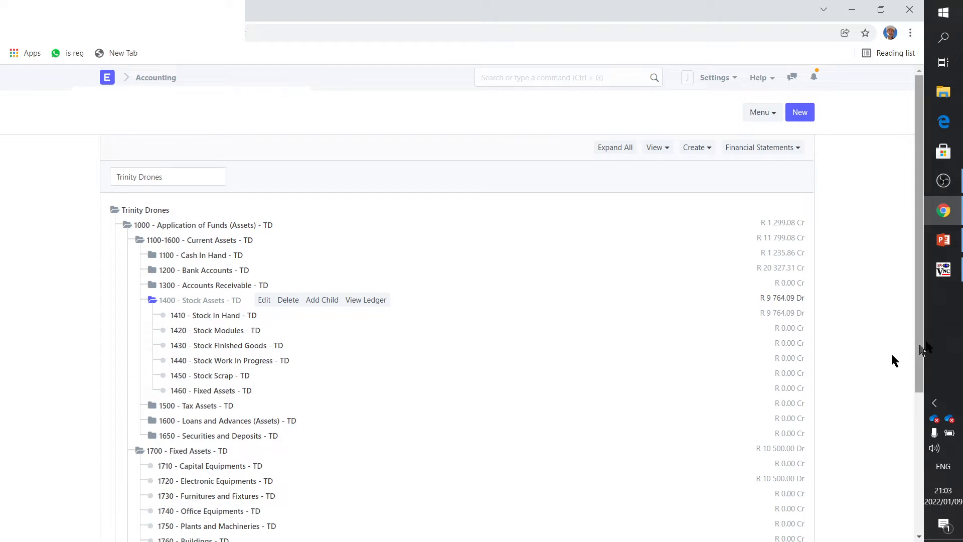
pyautogui.click(950, 244)
pyautogui.click(950, 244)
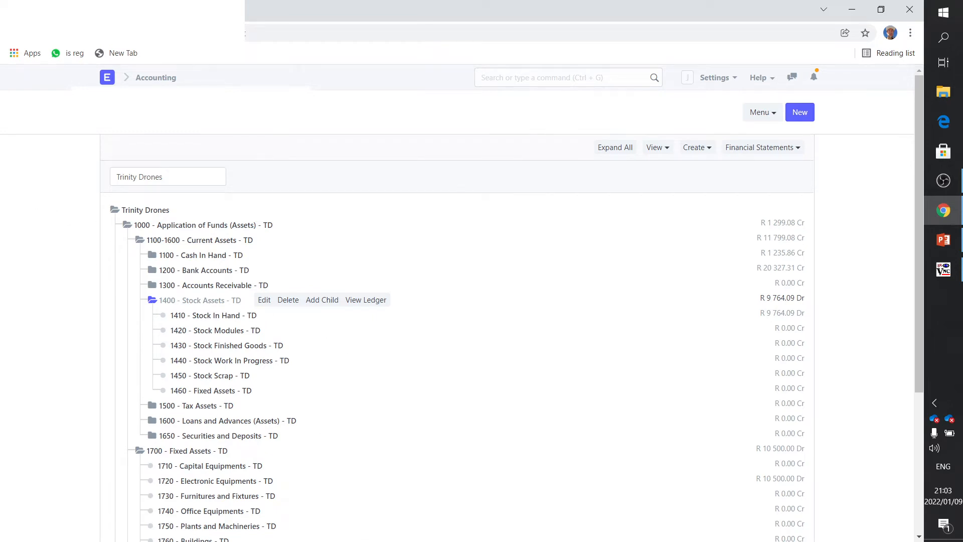
pyautogui.hotkey('alt', 'Tab')
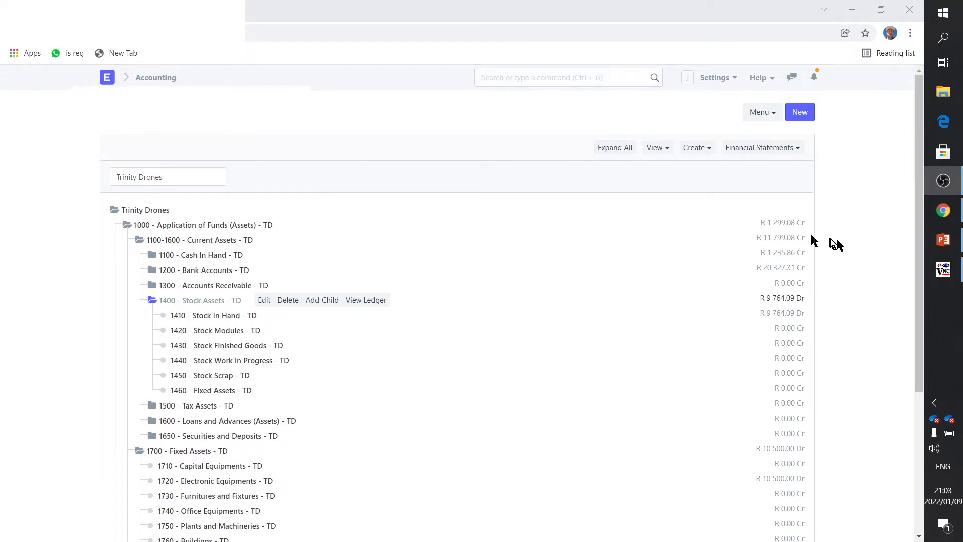
# Step: Switch to the ERPNext session in the VNC remote desktop and open the Item list from the Buying module
pyautogui.click(945, 273)
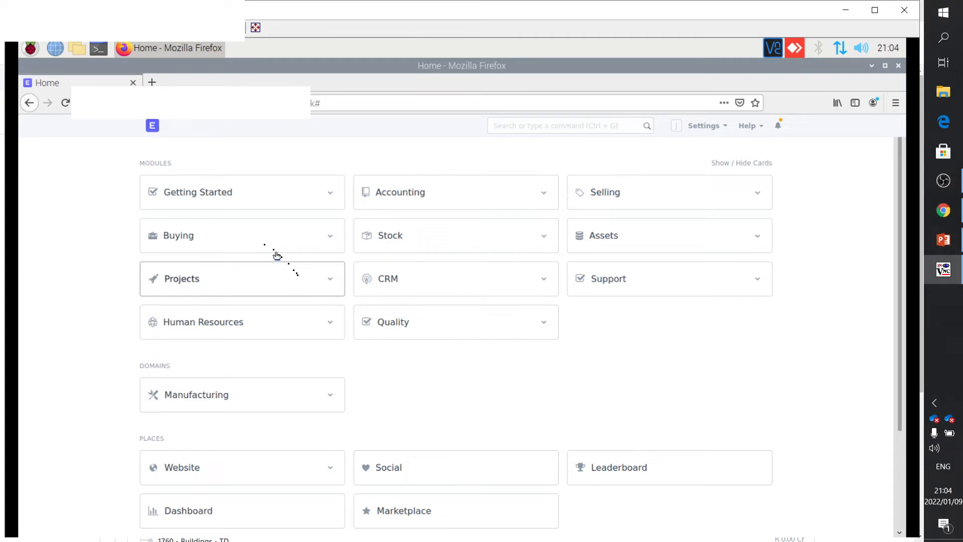
pyautogui.click(185, 239)
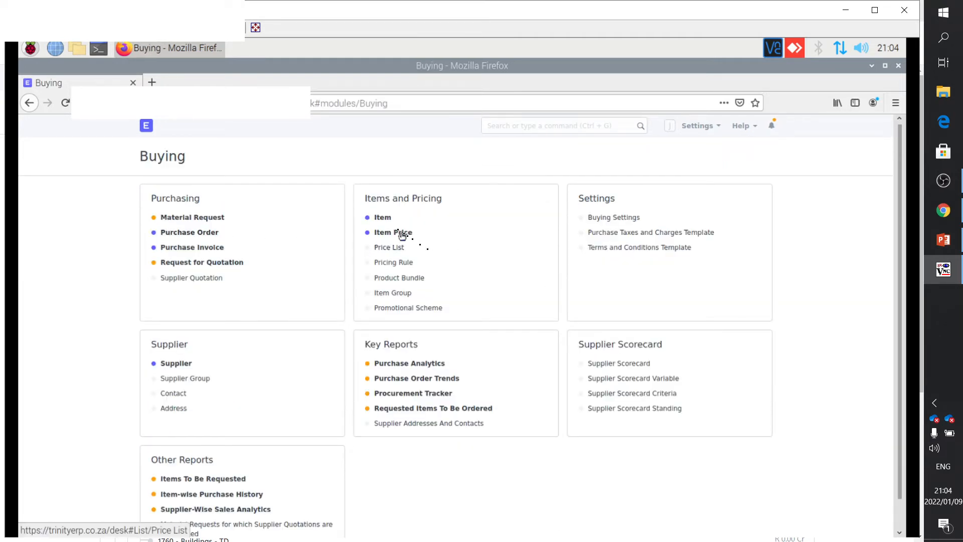
pyautogui.click(386, 223)
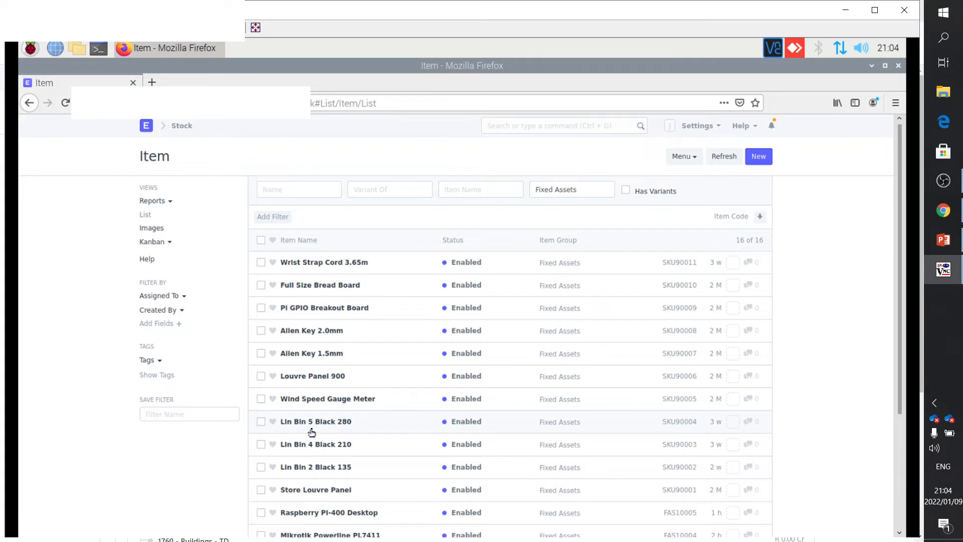
# Step: Examine the stock settings and default warehouse of the Wrist Strap Cord 3.65m item and compare them with the Small Fixed Assets slide in PowerPoint
pyautogui.click(333, 428)
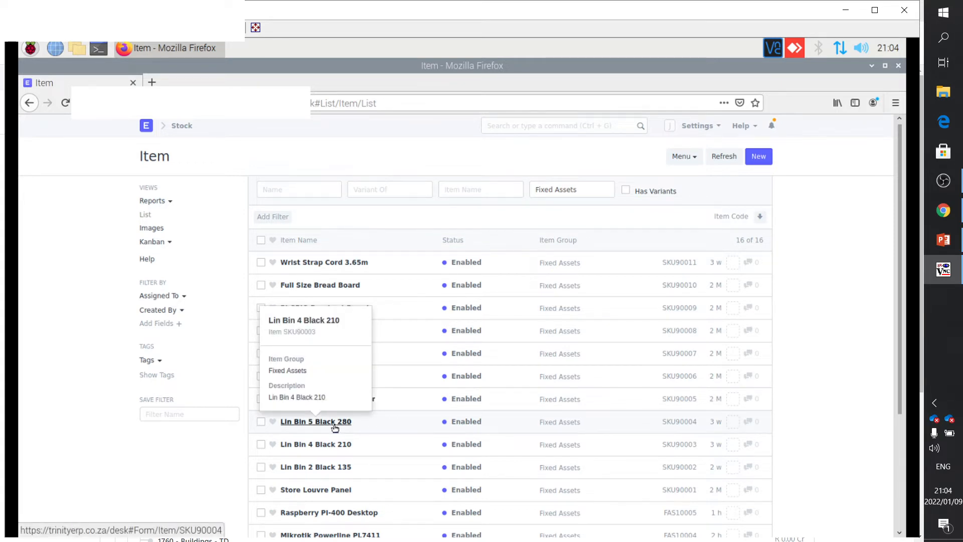
pyautogui.click(348, 266)
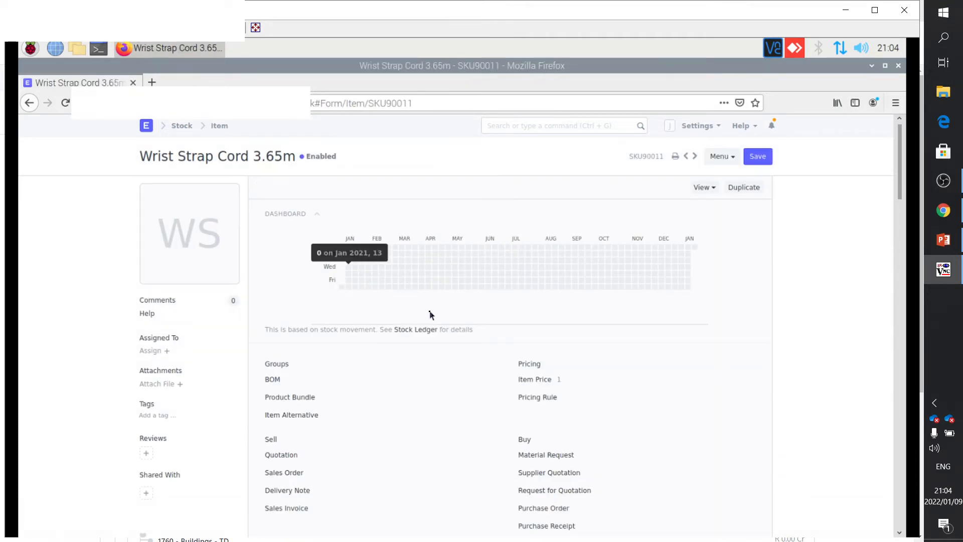
pyautogui.scroll(-10, 430, 315)
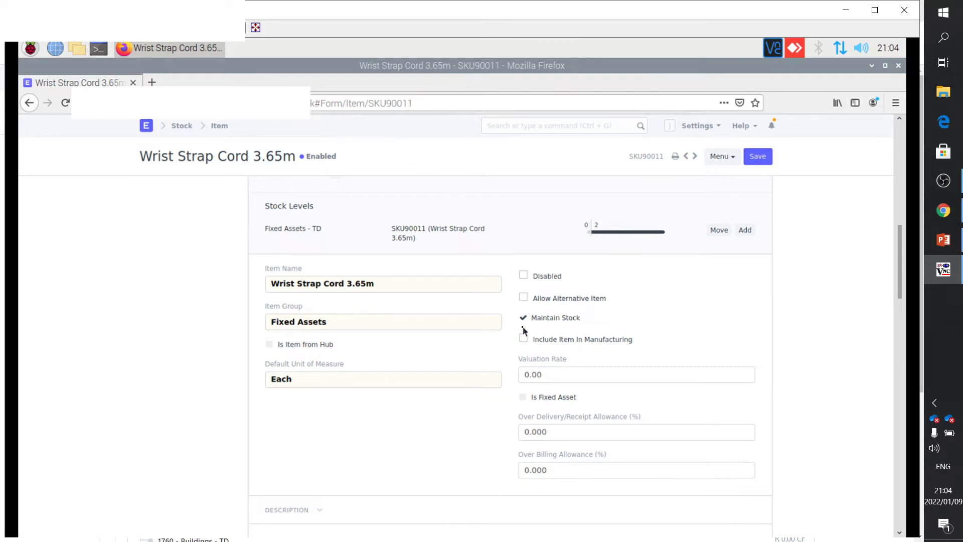
pyautogui.scroll(-8, 523, 331)
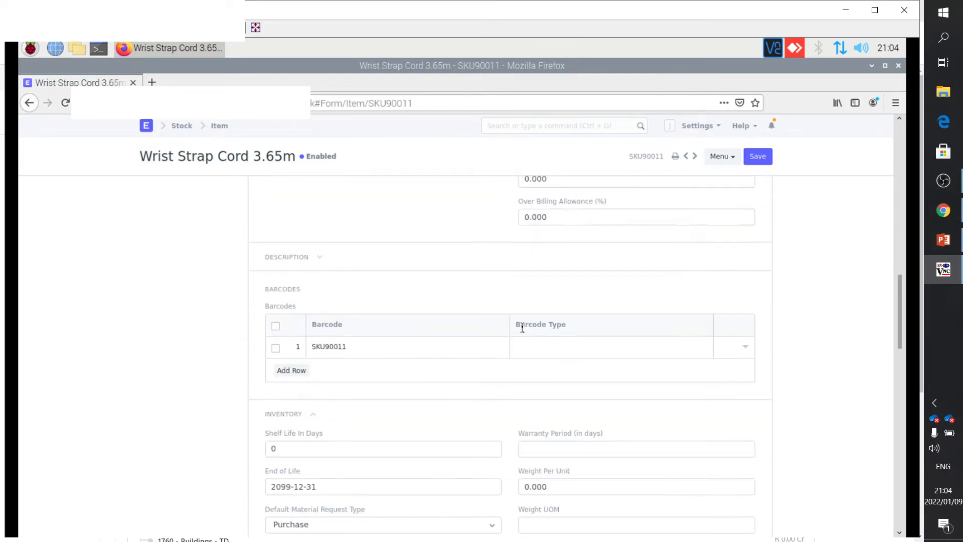
pyautogui.scroll(-5, 521, 331)
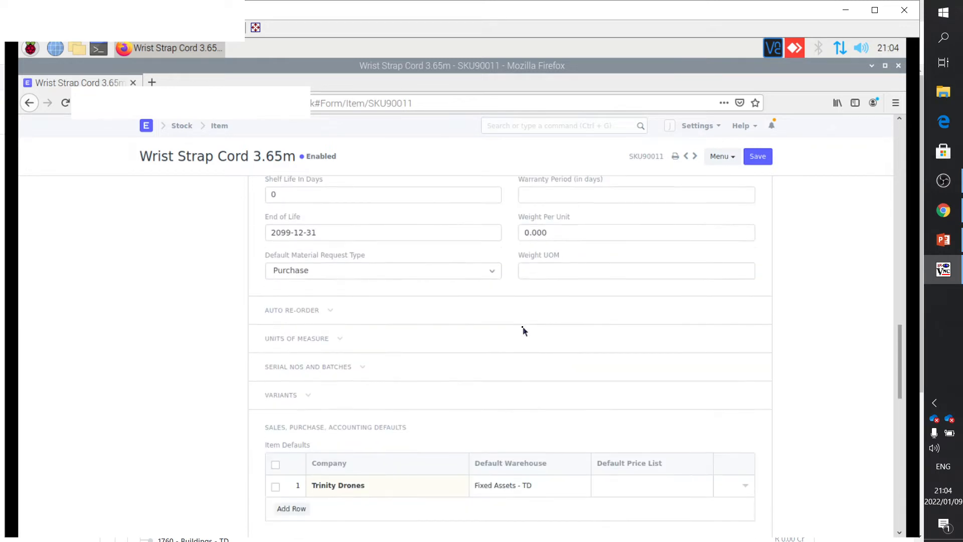
pyautogui.scroll(-1, 515, 398)
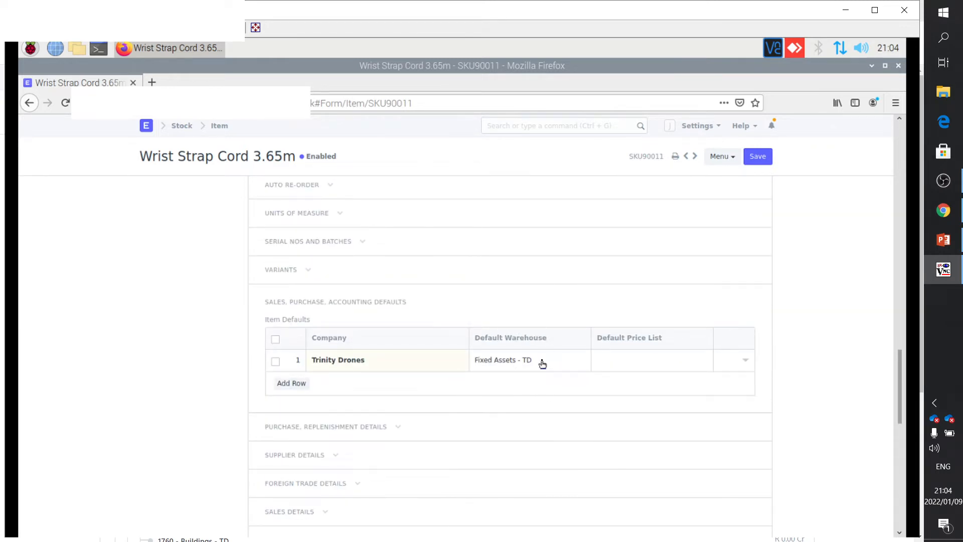
pyautogui.click(943, 240)
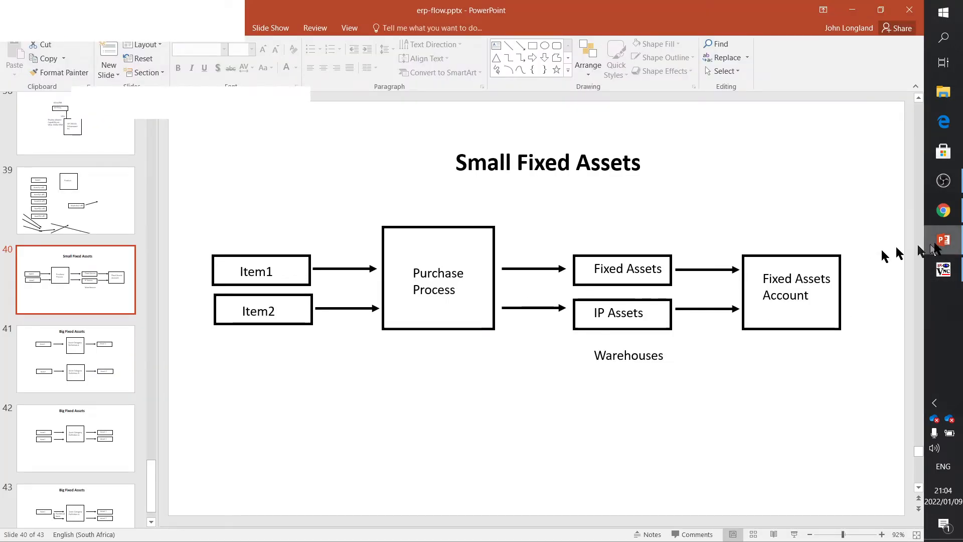
pyautogui.click(943, 270)
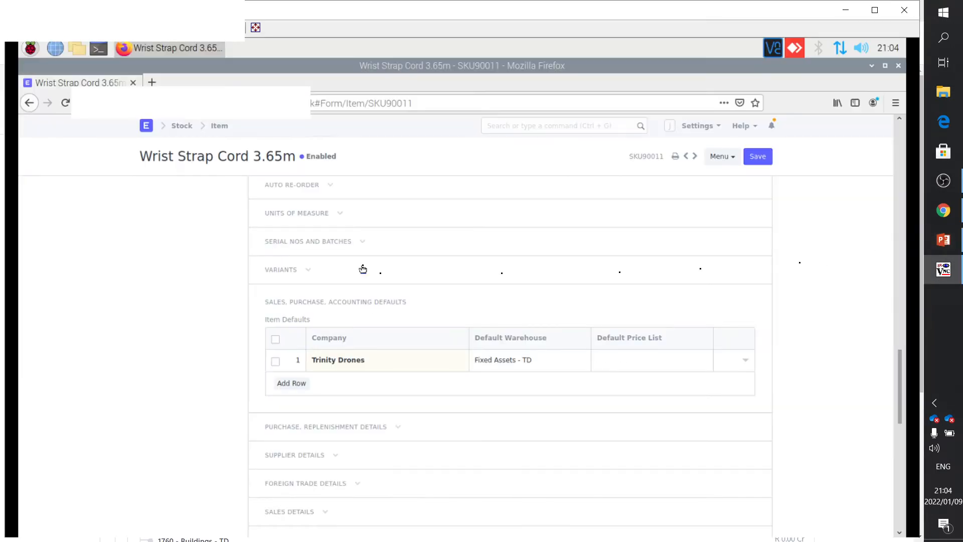
# Step: Return to the Item list and look through the names and codes of the items in the Fixed Assets group
pyautogui.click(219, 126)
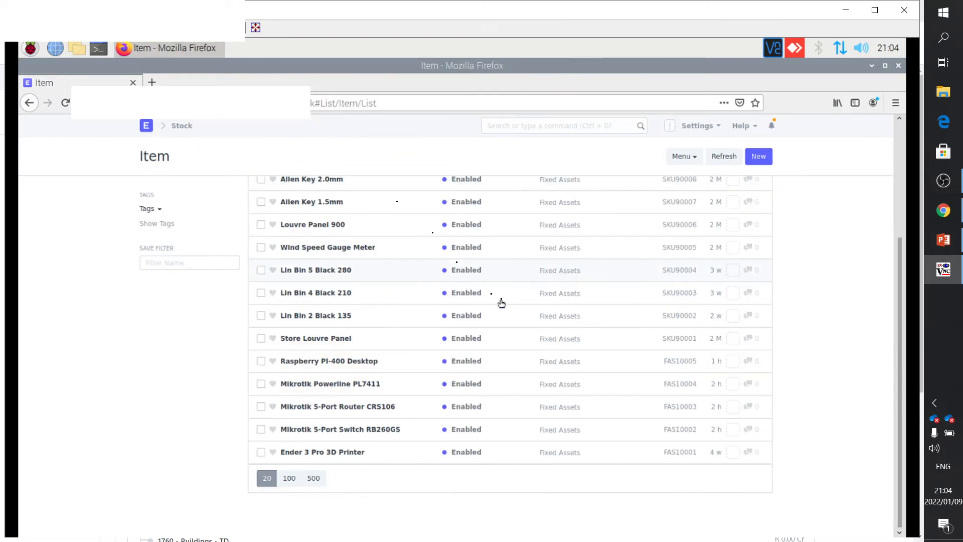
pyautogui.scroll(3, 503, 296)
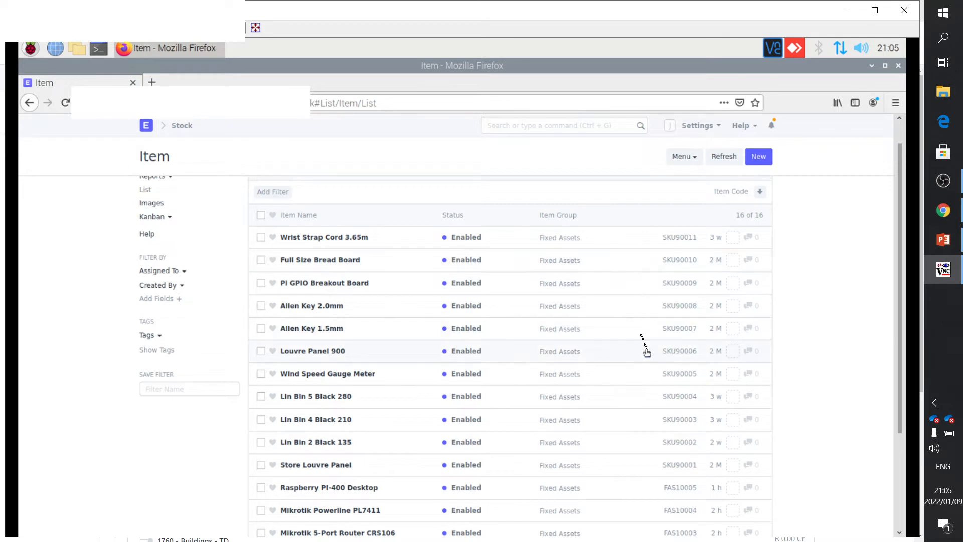
pyautogui.scroll(-3, 646, 353)
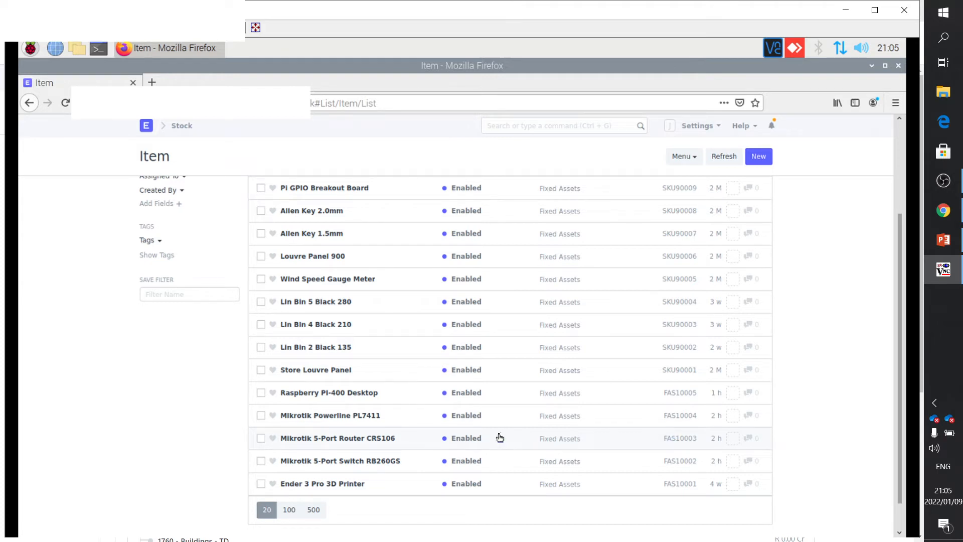
# Step: Examine the Is Fixed Asset and Asset Category settings of the Ender 3 Pro 3D Printer item, and return to the home page
pyautogui.click(338, 486)
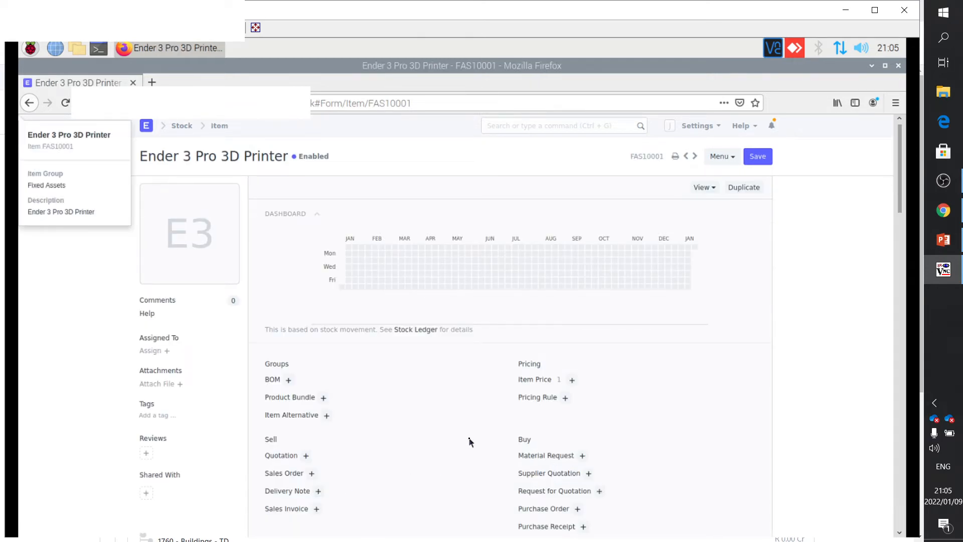
pyautogui.scroll(-6, 469, 442)
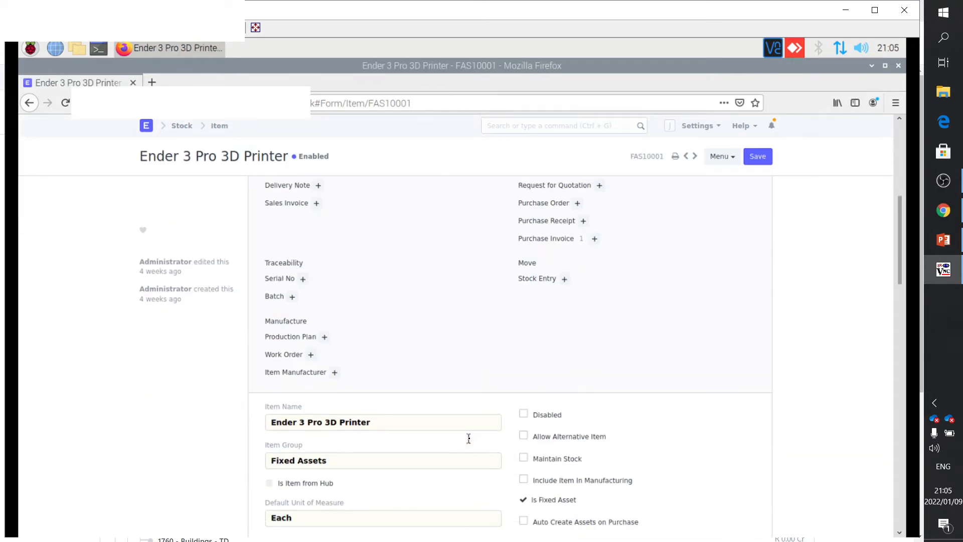
pyautogui.scroll(-4, 469, 439)
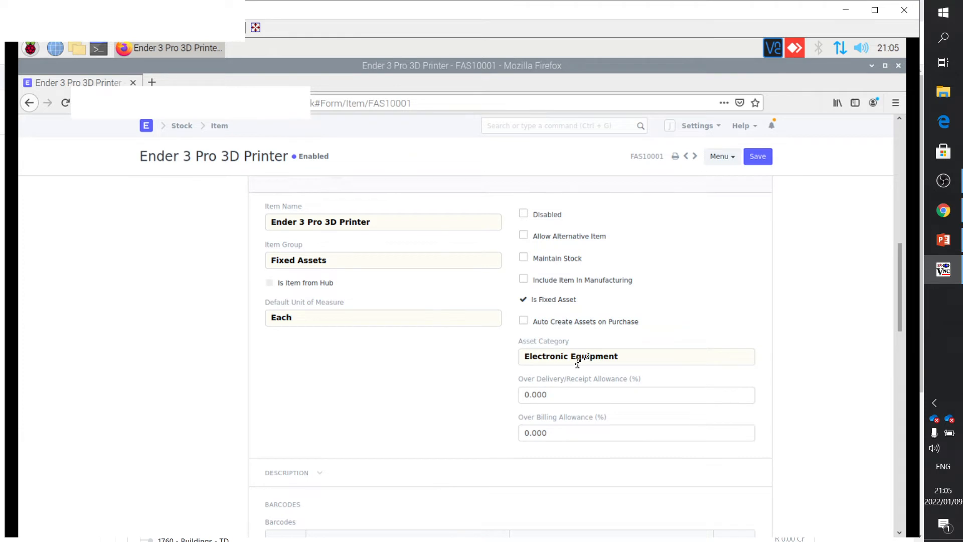
pyautogui.scroll(-2, 575, 369)
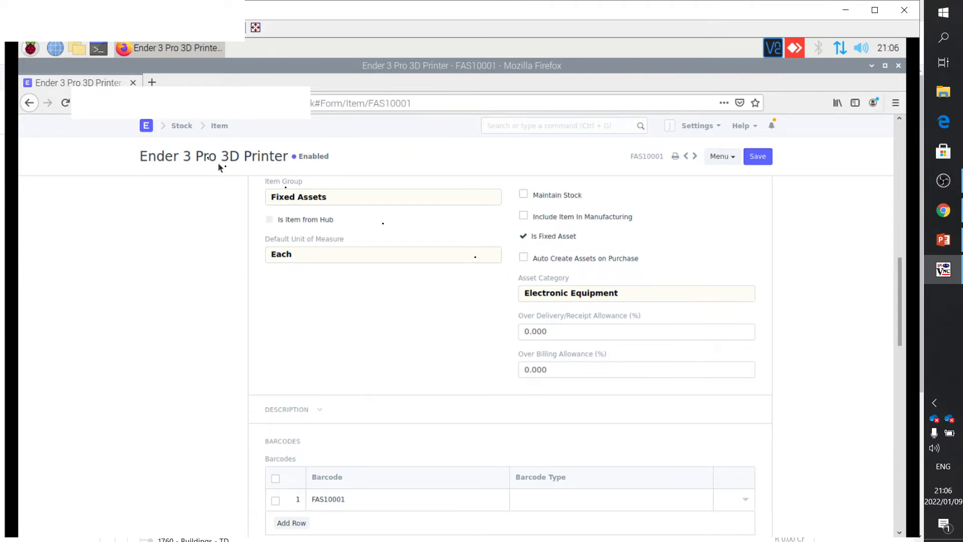
pyautogui.click(149, 128)
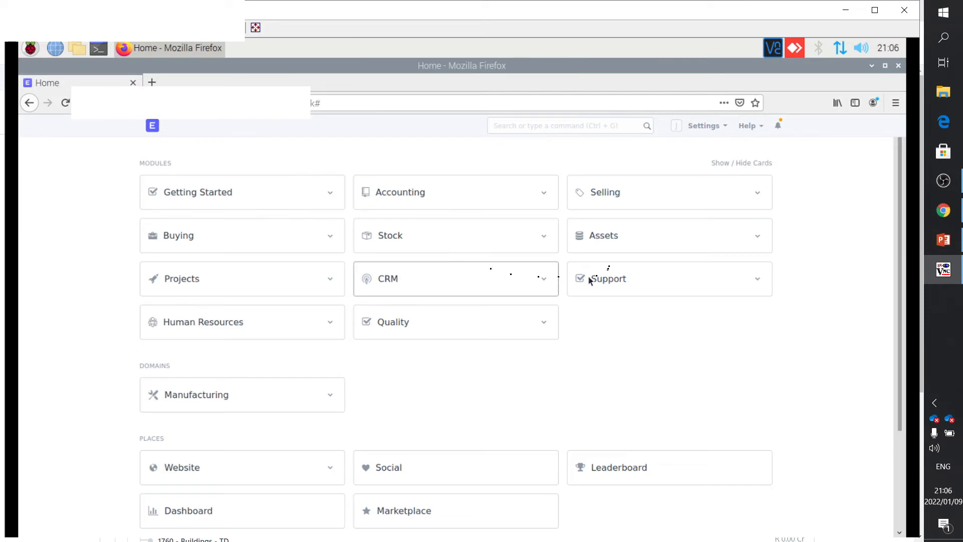
# Step: Examine the Big Fixed Assets slide with asset category definitions A and B in PowerPoint, and return to the VNC remote desktop
pyautogui.click(943, 240)
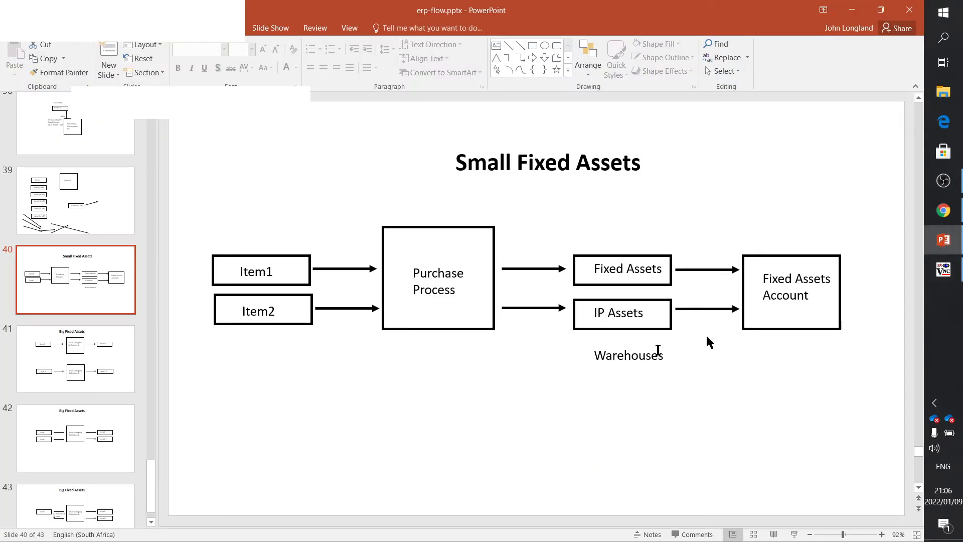
pyautogui.click(123, 366)
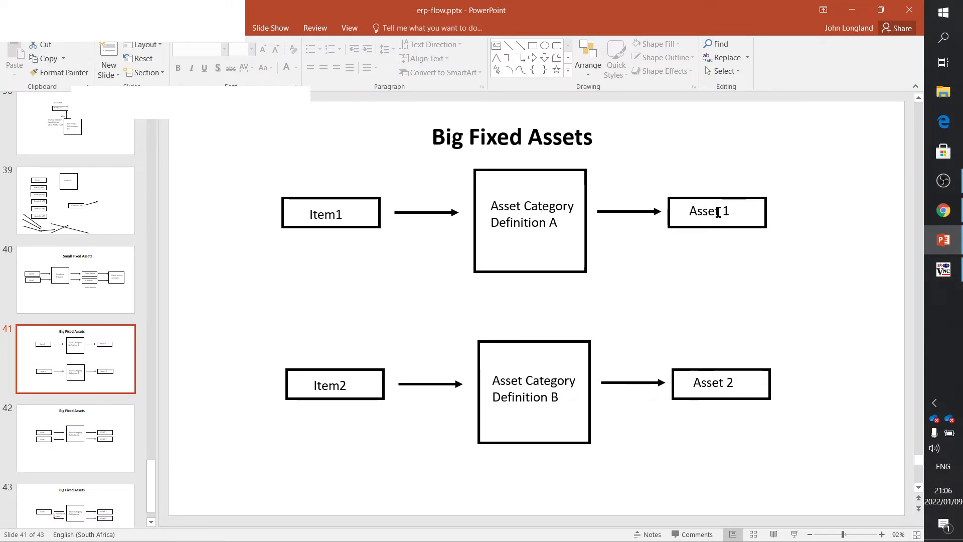
pyautogui.click(943, 210)
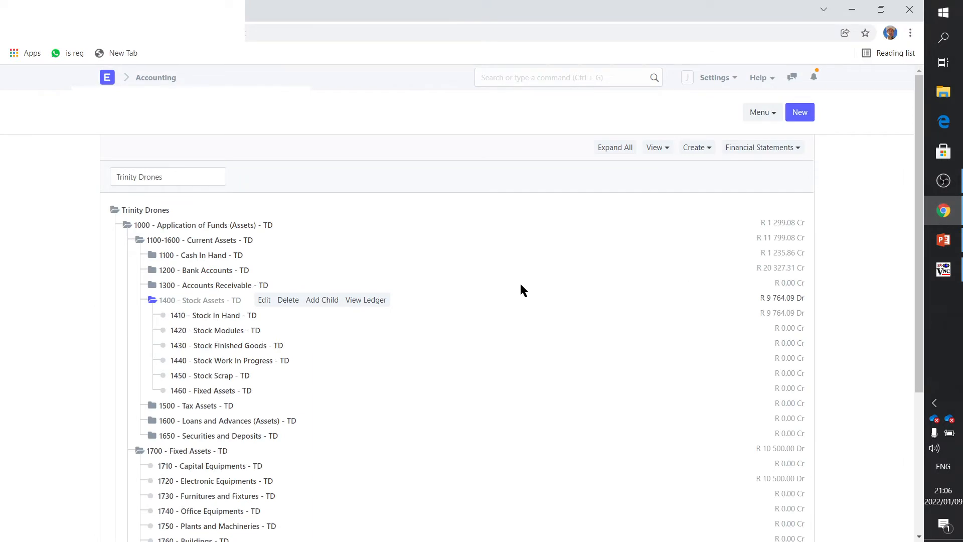
pyautogui.click(944, 271)
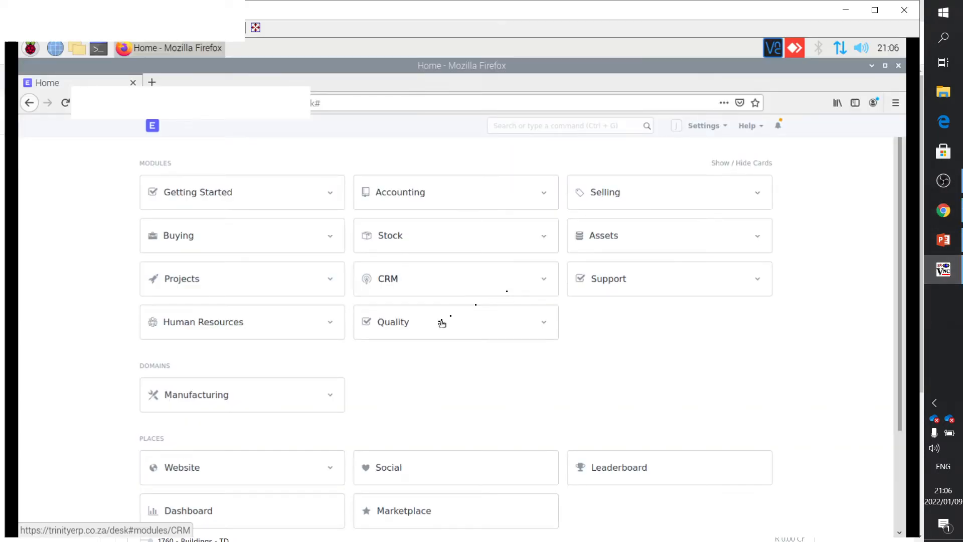
# Step: Open the Electronic Equipment asset category from the Assets module and examine its finance book and account settings
pyautogui.click(599, 239)
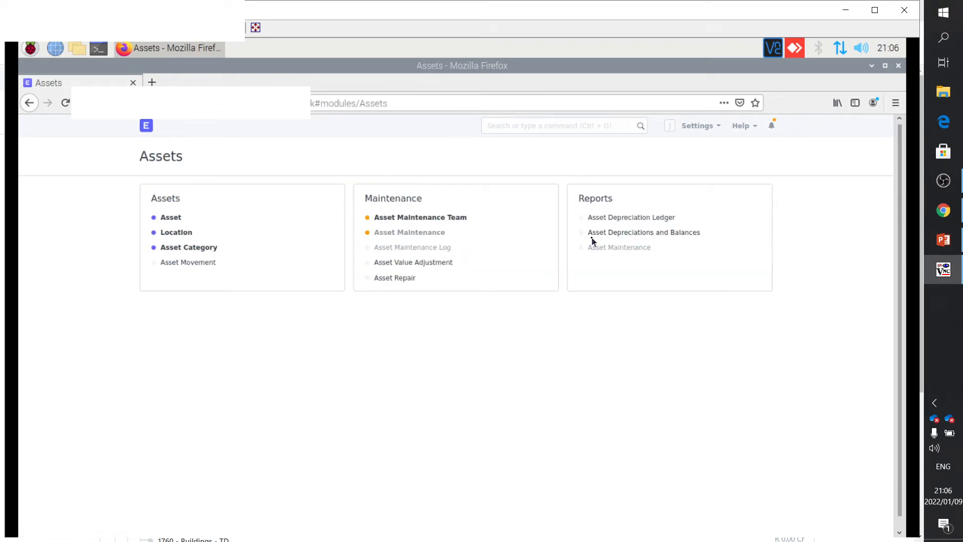
pyautogui.click(185, 249)
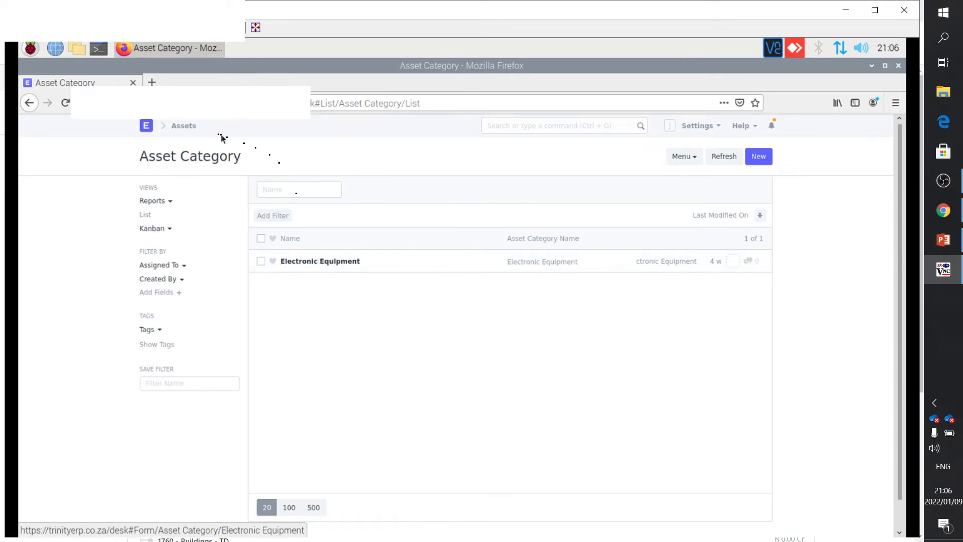
pyautogui.click(184, 125)
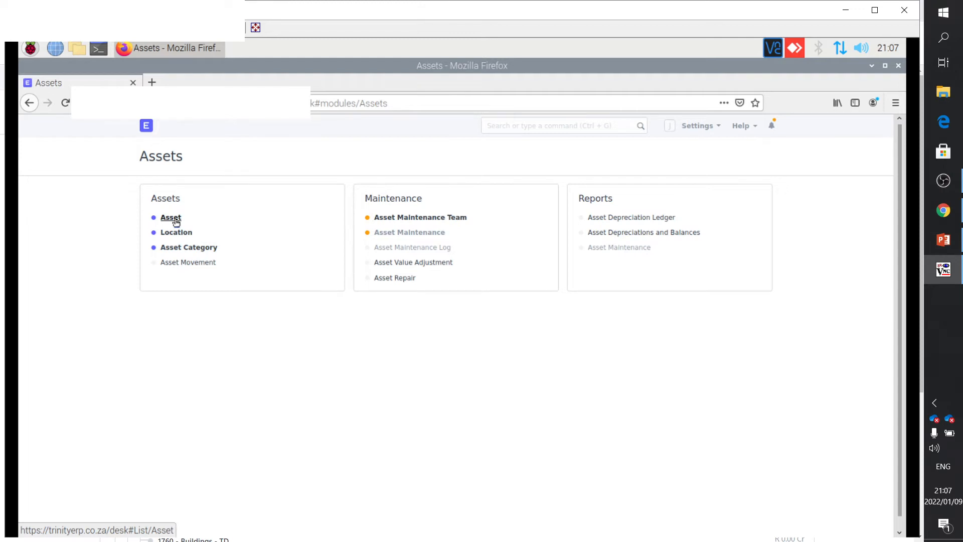
pyautogui.click(179, 248)
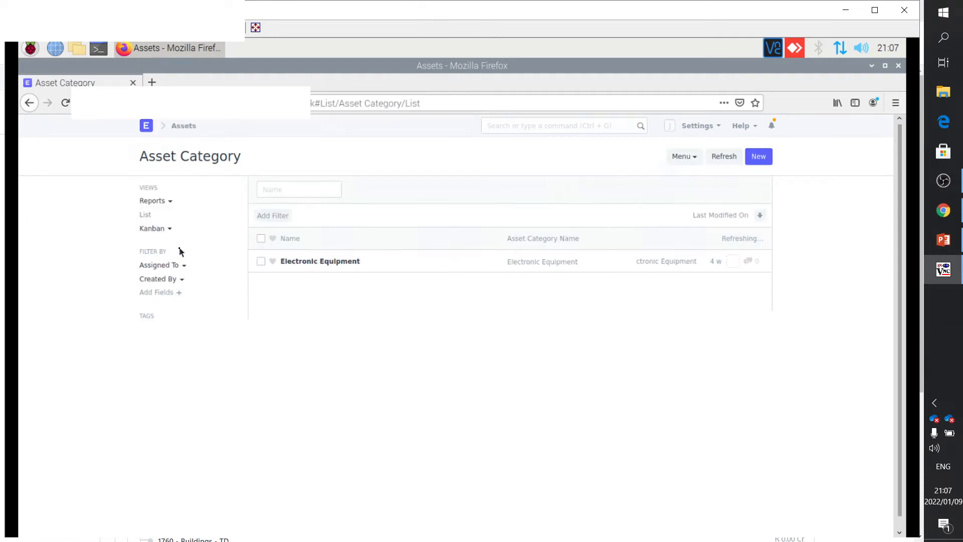
pyautogui.click(319, 263)
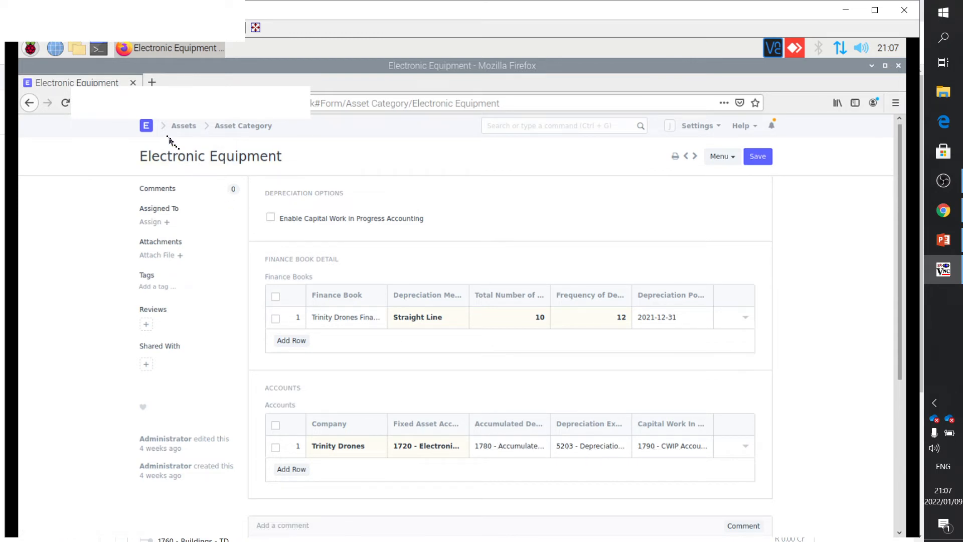
# Step: Switch to ERPNext in Chrome and open the Trinity Drones company record from the Settings module
pyautogui.click(846, 11)
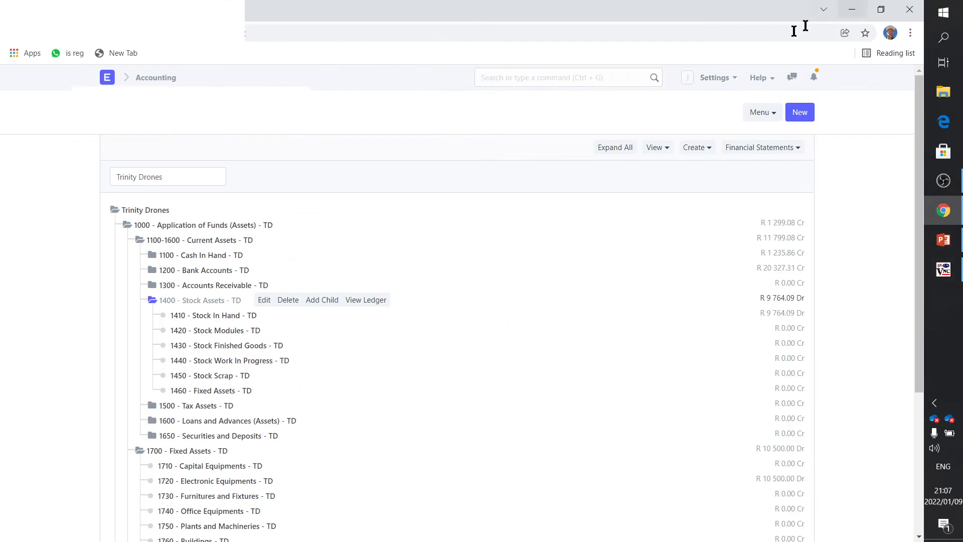
pyautogui.click(107, 77)
pyautogui.scroll(-3, 432, 351)
pyautogui.click(422, 461)
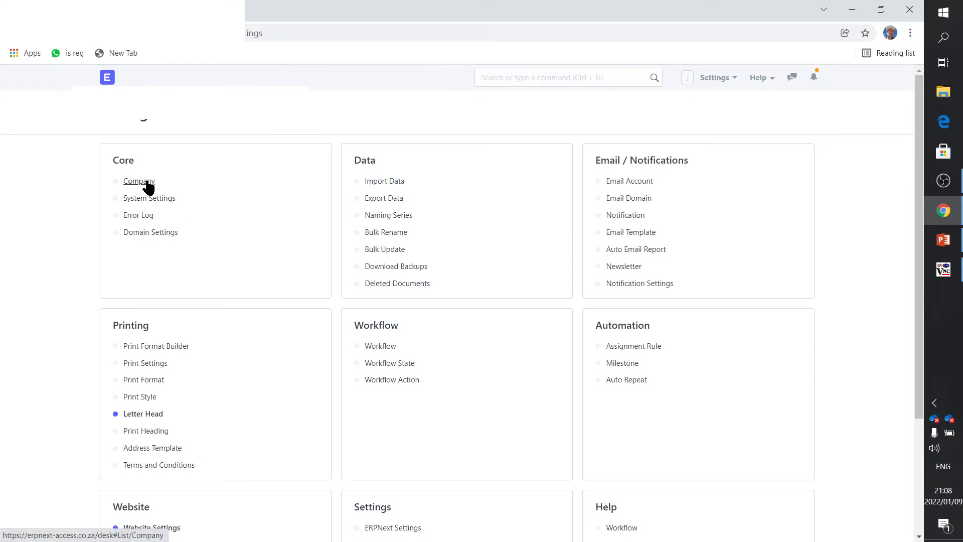
pyautogui.click(149, 184)
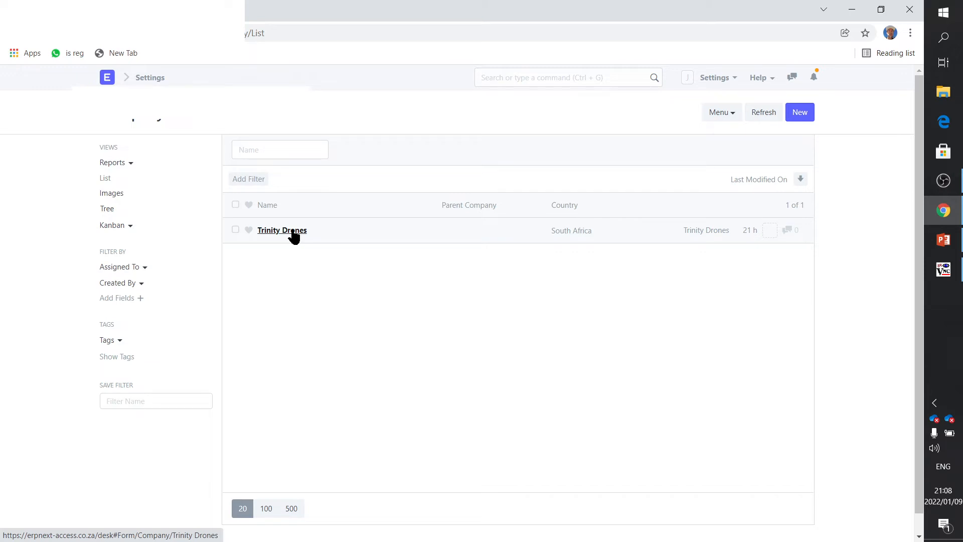
pyautogui.click(295, 239)
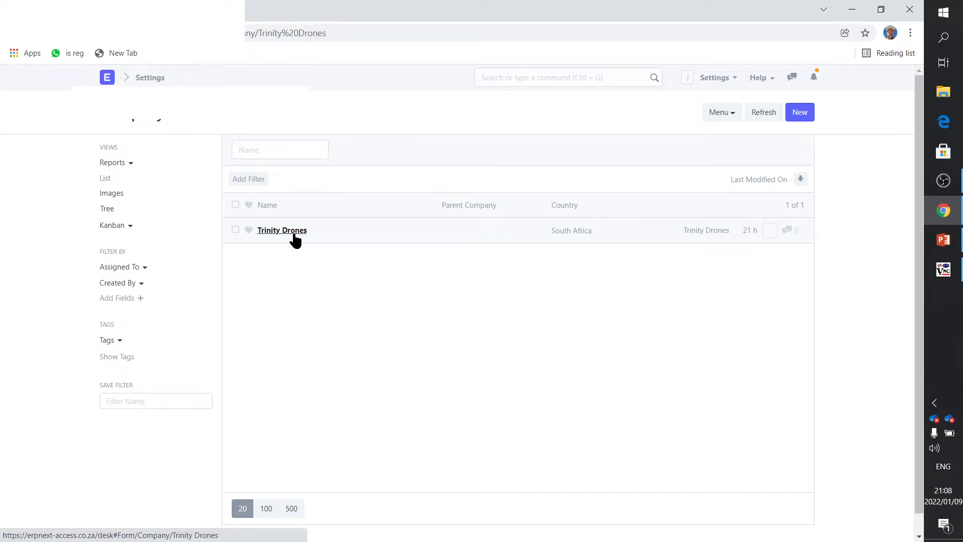
# Step: Examine the company's stock settings and fixed asset depreciation accounts, and return to the home page
pyautogui.scroll(-10, 389, 332)
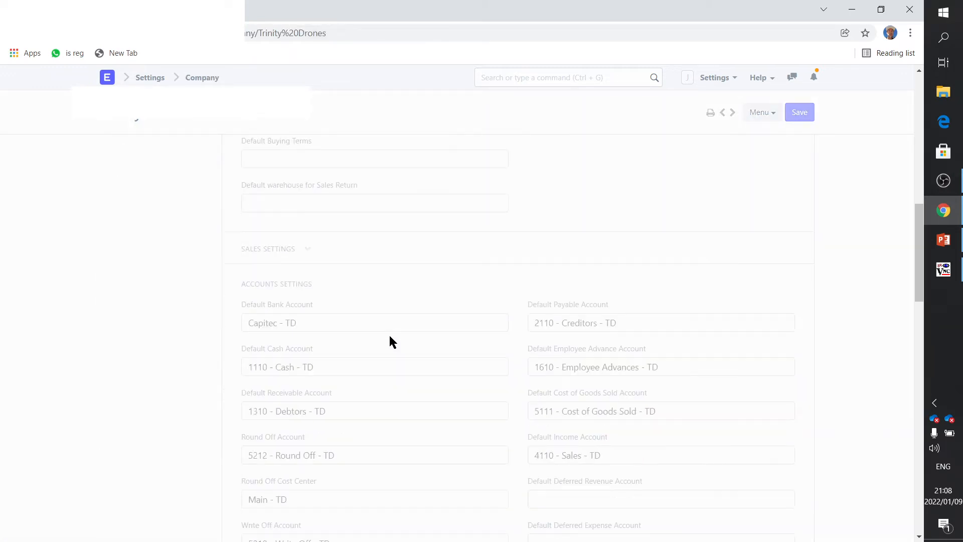
pyautogui.scroll(-10, 390, 337)
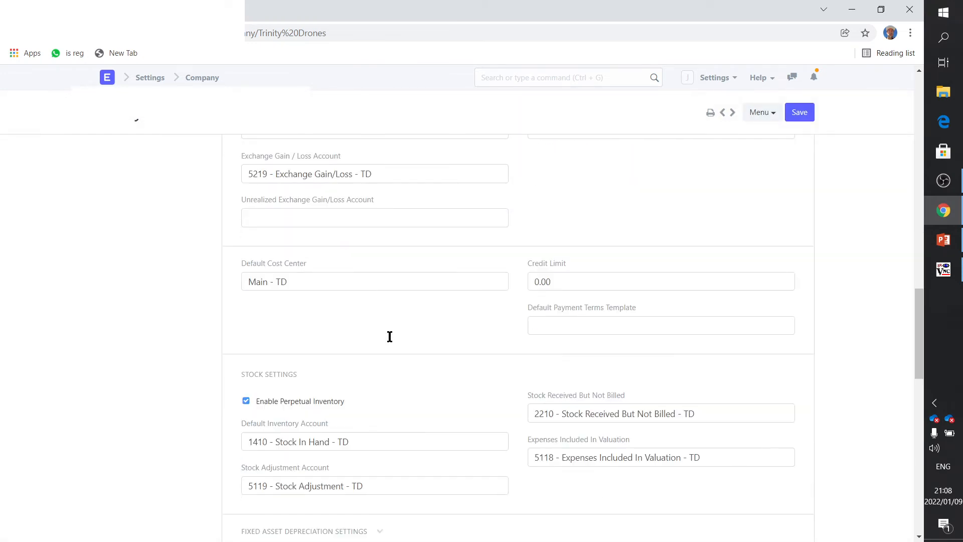
pyautogui.scroll(-3, 390, 337)
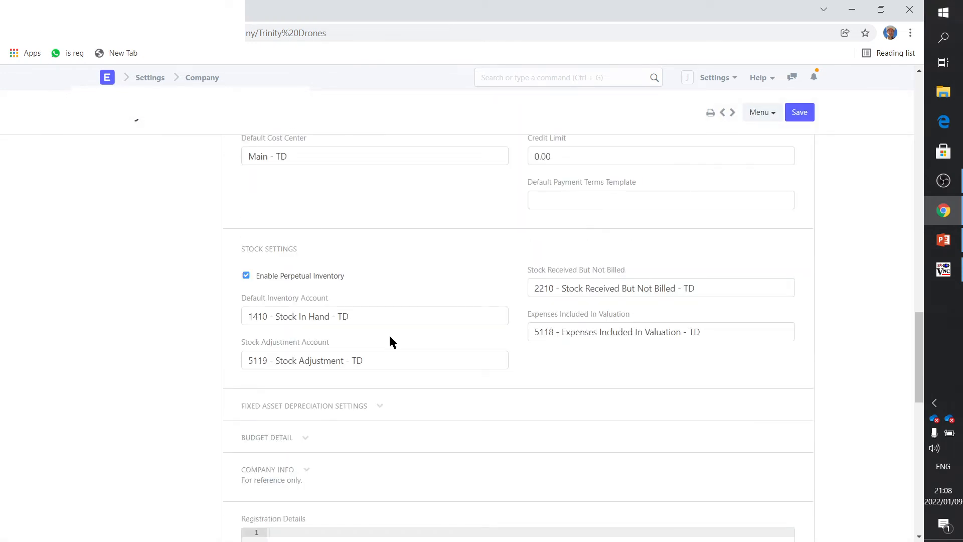
pyautogui.scroll(-3, 392, 343)
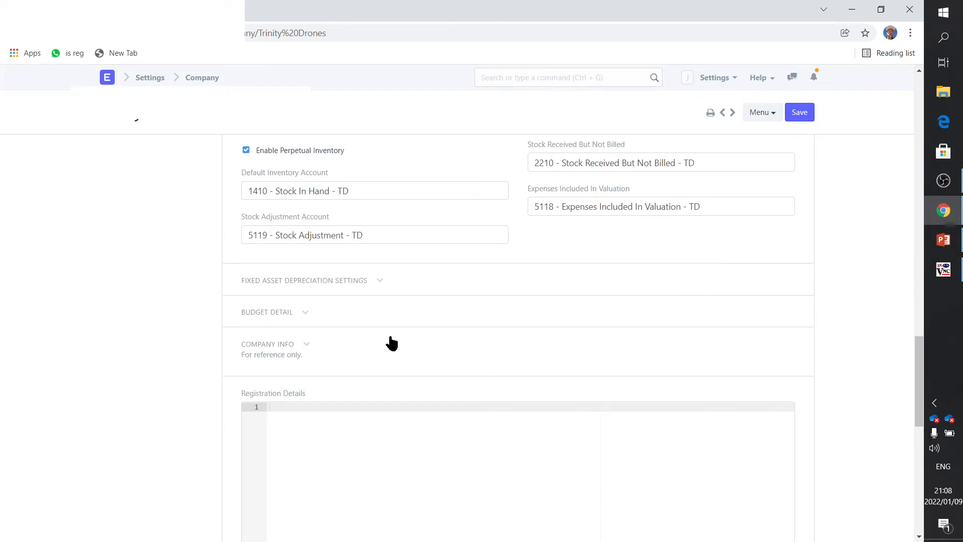
pyautogui.click(377, 282)
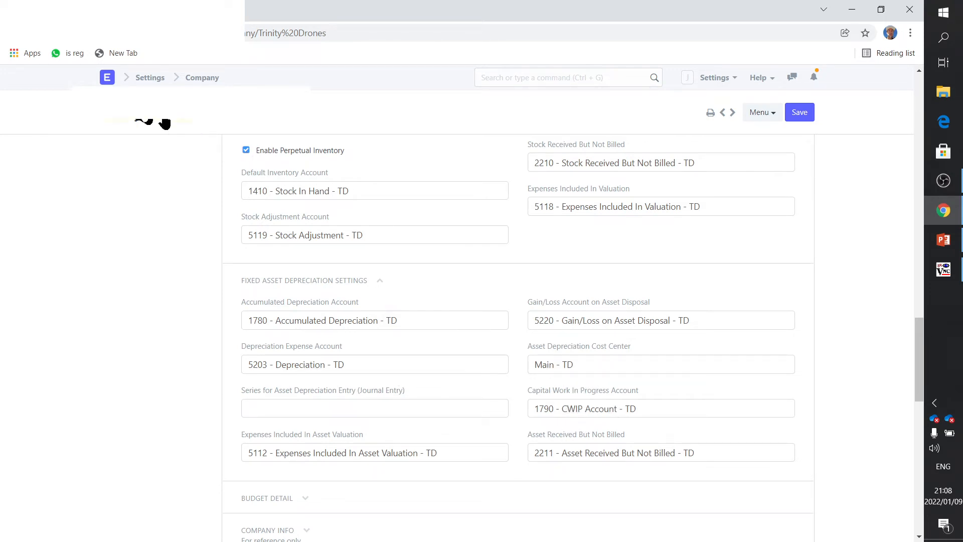
pyautogui.click(105, 78)
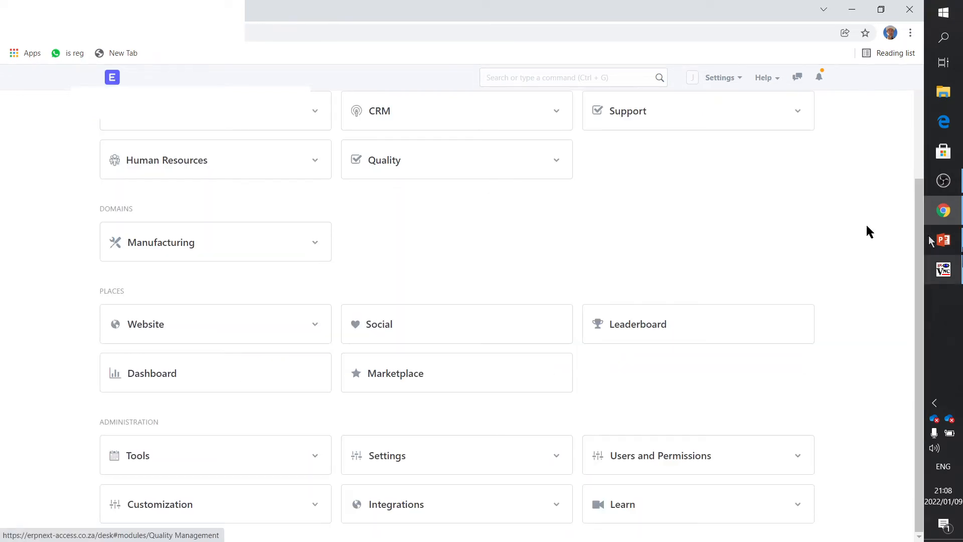
# Step: Recheck the Electronic Equipment category in the VNC session, and create a new asset category named Computer Equipment in Chrome
pyautogui.click(956, 273)
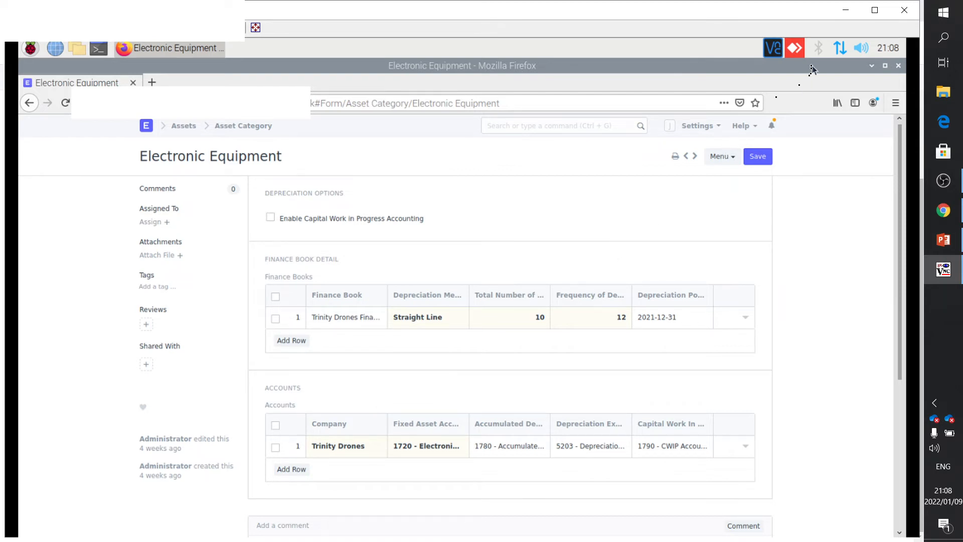
pyautogui.click(845, 11)
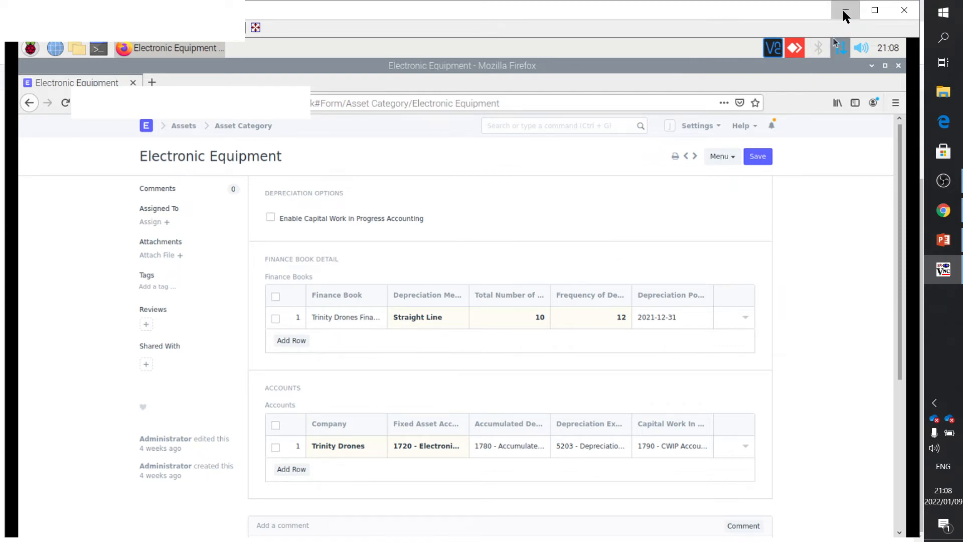
pyautogui.scroll(3, 336, 301)
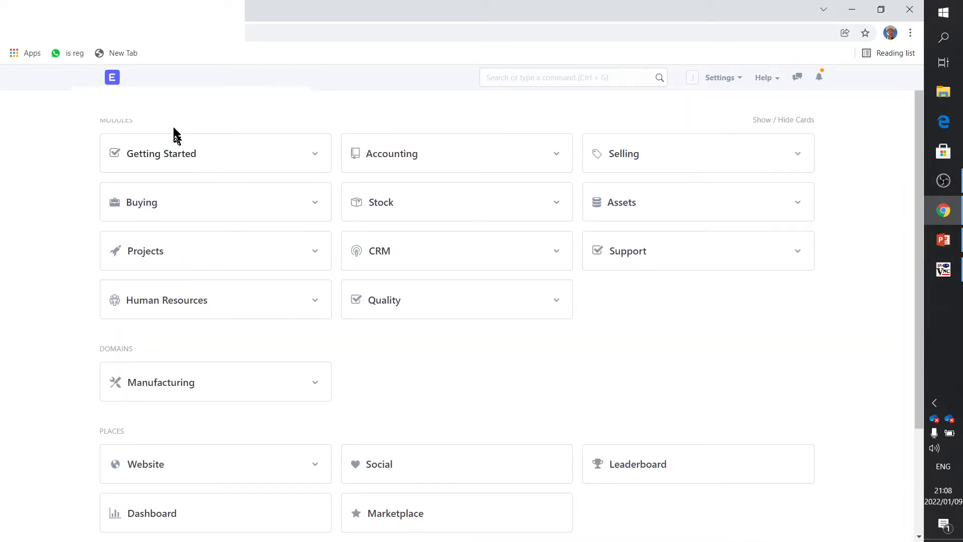
pyautogui.click(637, 210)
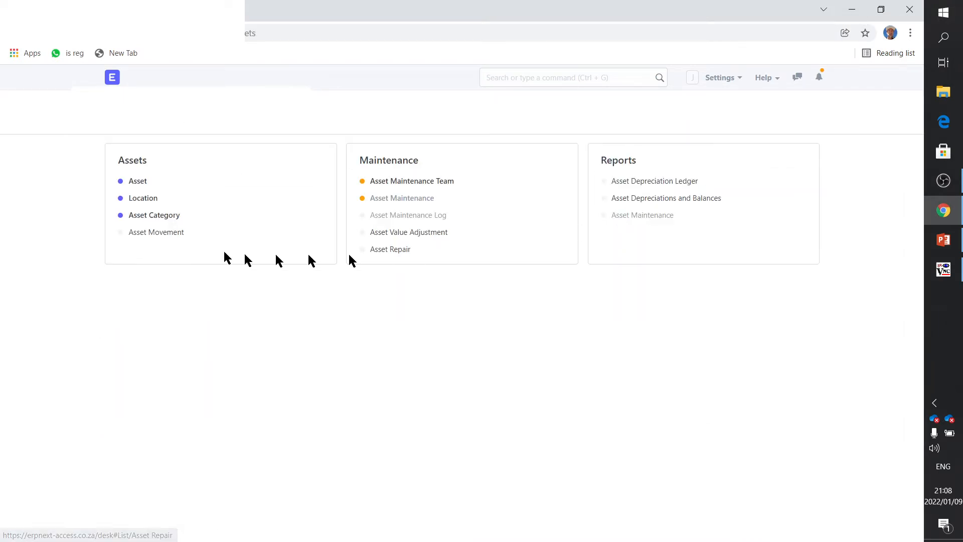
pyautogui.click(155, 215)
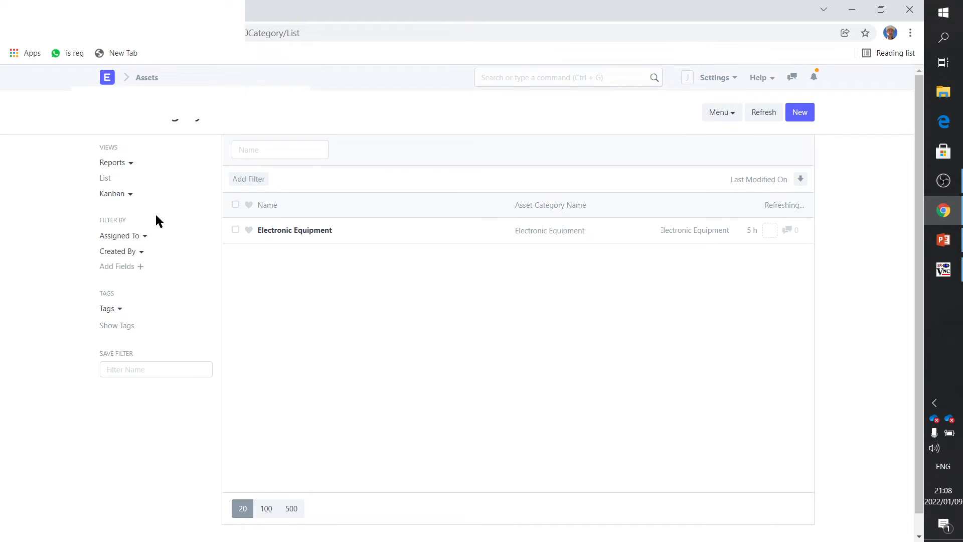
pyautogui.click(800, 113)
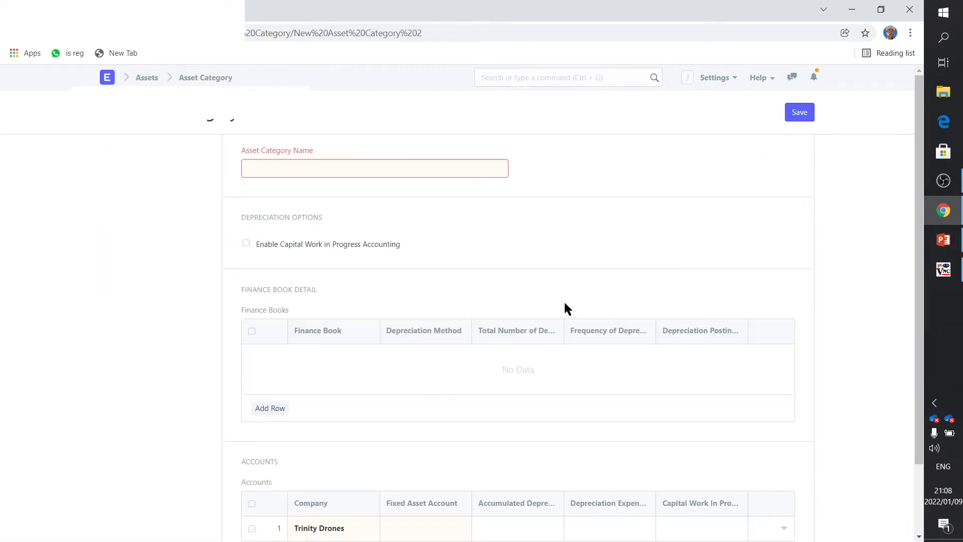
pyautogui.click(302, 168)
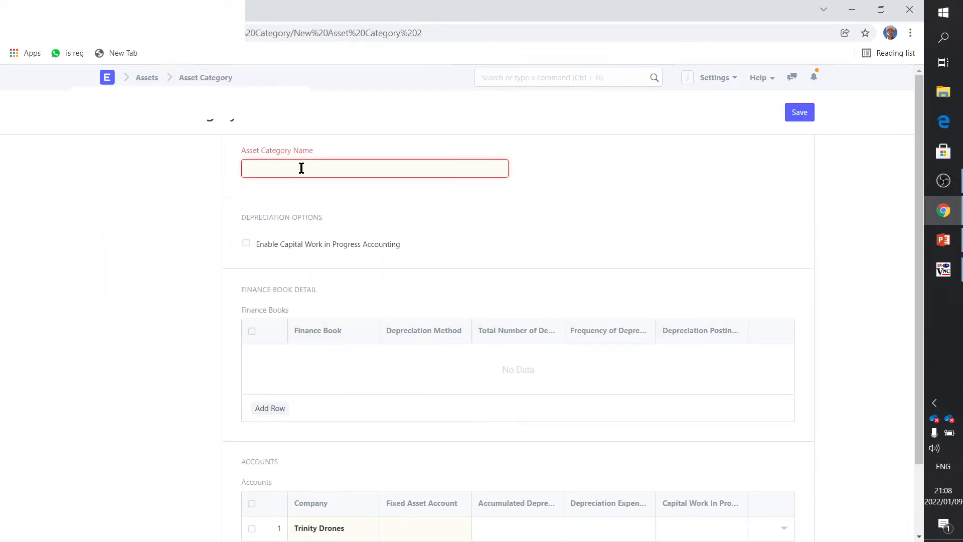
pyautogui.write('Computer Equi')
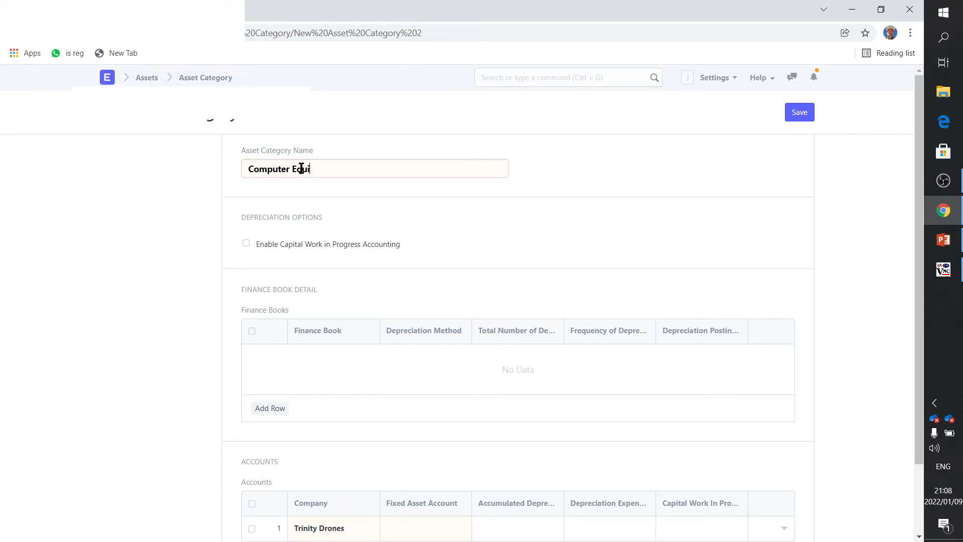
pyautogui.write('pment')
# Step: Add a finance book row using the Trinity Drones Finance Book with the Straight Line depreciation method
pyautogui.click(276, 409)
pyautogui.click(302, 357)
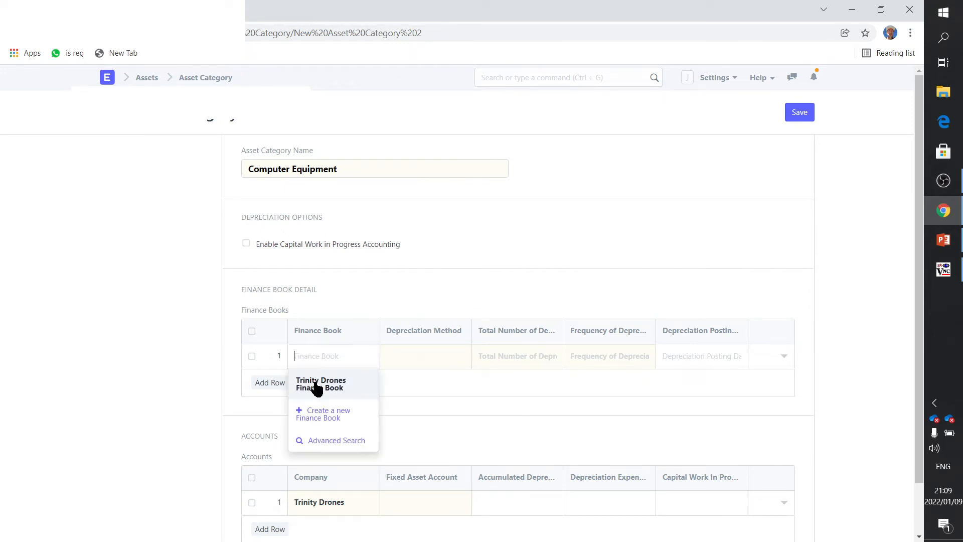
pyautogui.click(314, 384)
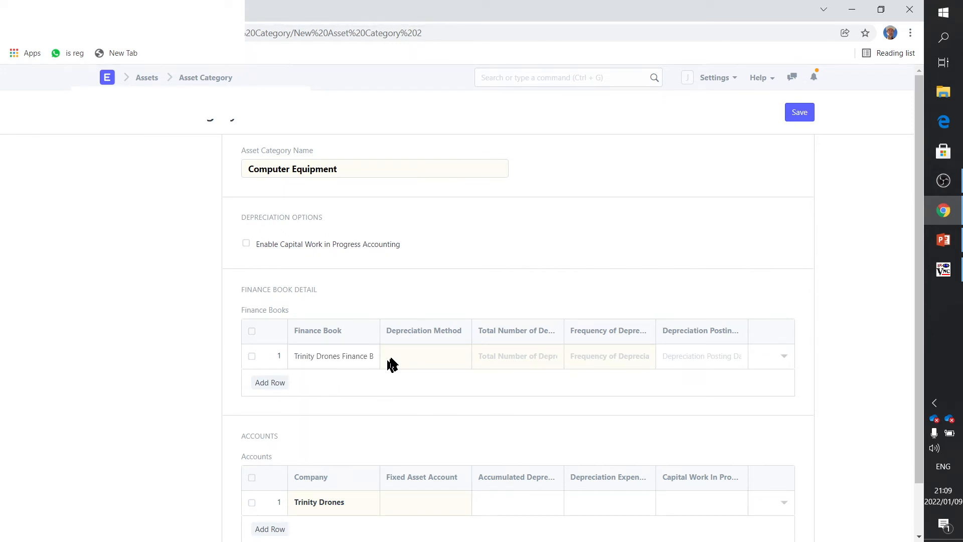
pyautogui.click(396, 357)
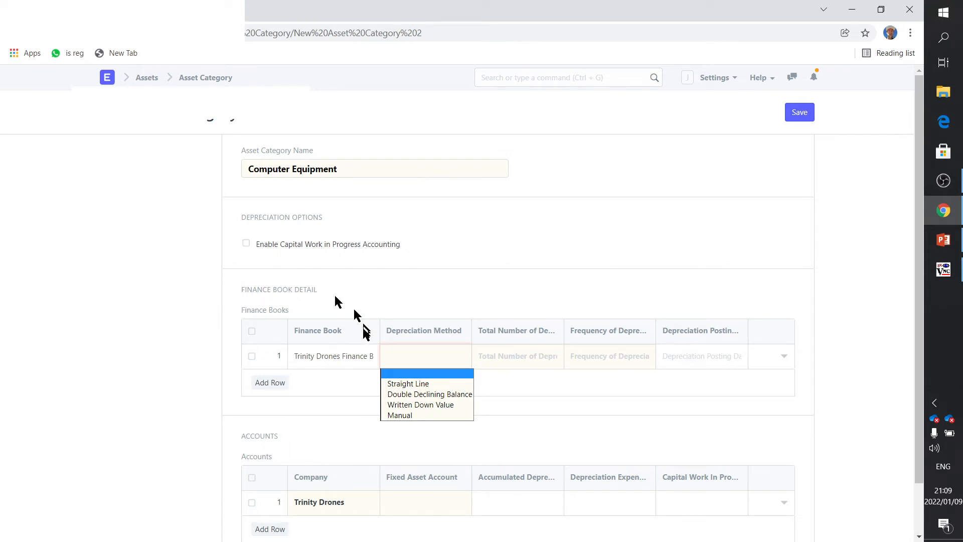
pyautogui.click(407, 394)
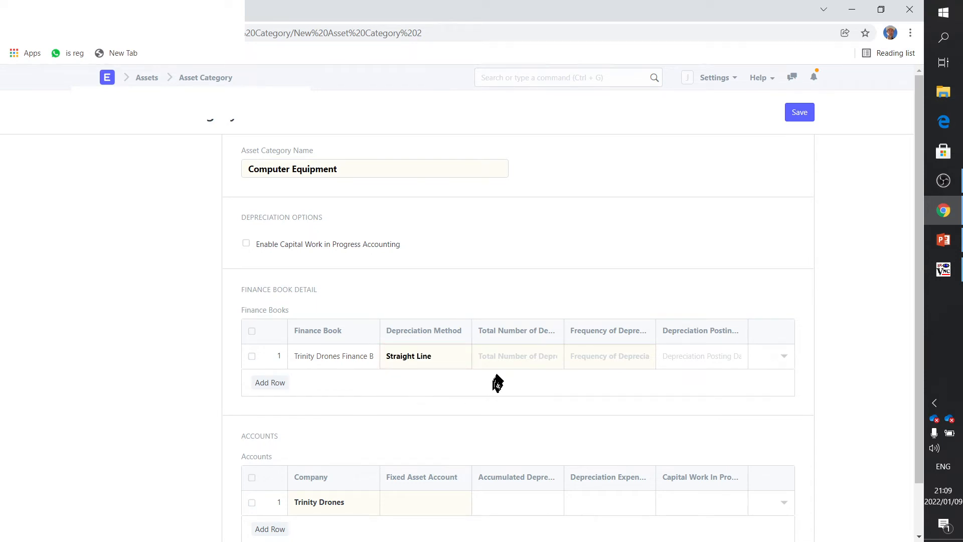
# Step: Set the row's depreciation frequency to 12 months, total number of depreciations to 10 and depreciation posting date to 2022-01-31
pyautogui.click(610, 357)
pyautogui.write('1')
pyautogui.press('BackSpace')
pyautogui.write('12')
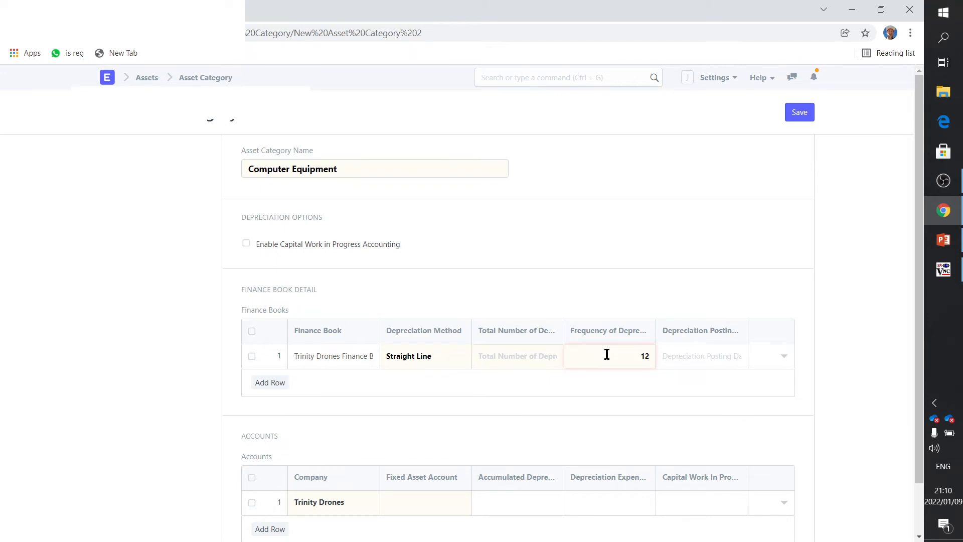
pyautogui.click(531, 357)
pyautogui.write('10')
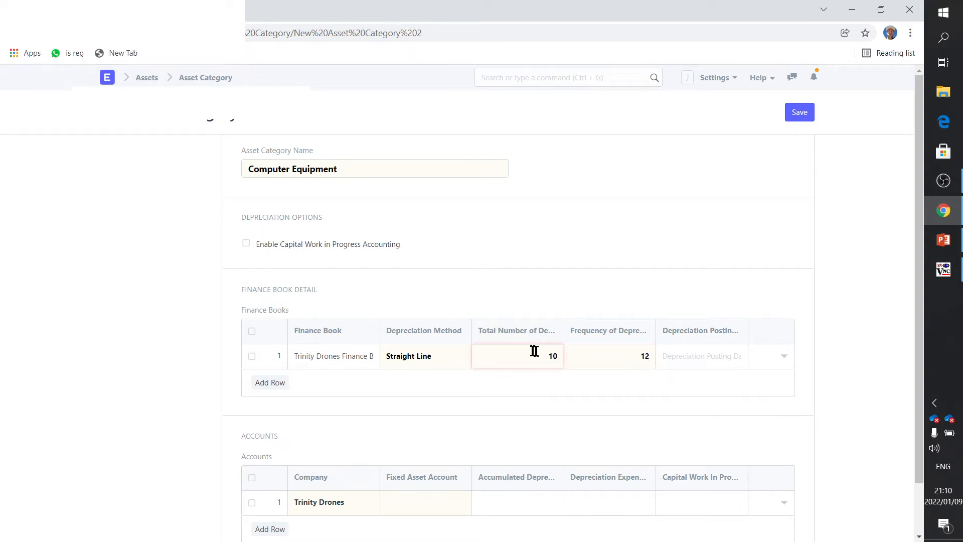
pyautogui.click(694, 356)
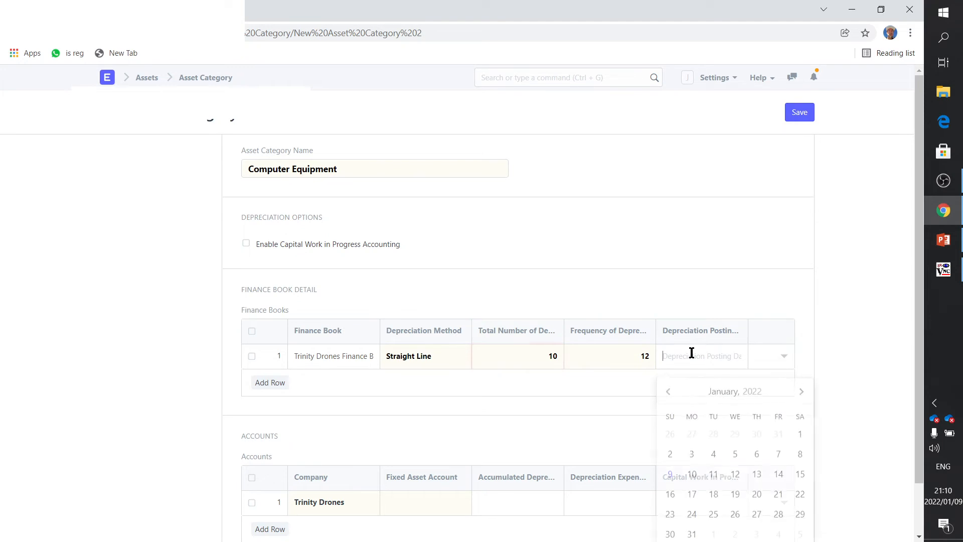
pyautogui.click(692, 532)
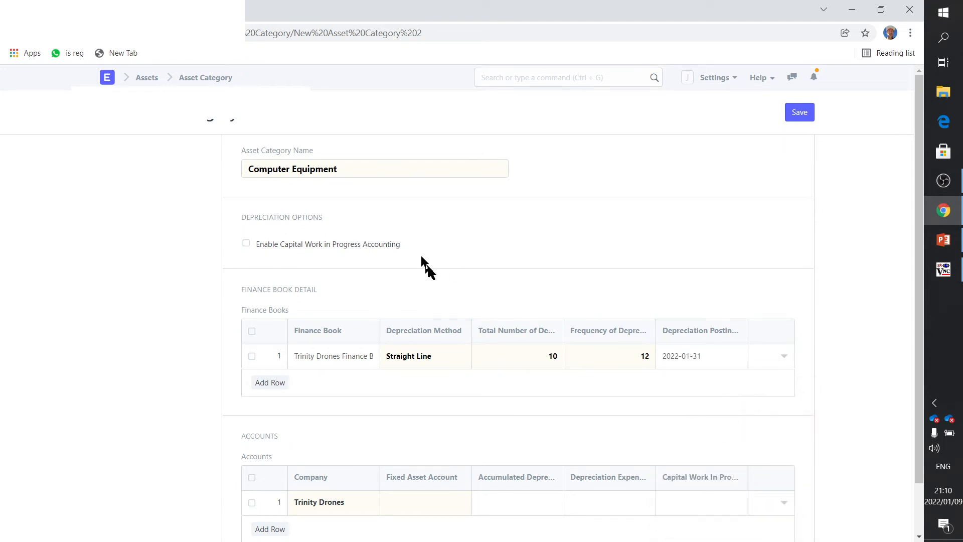
# Step: Set the Trinity Drones row's fixed asset account to 1720 - Electronic Equipments - TD and its accumulated depreciation account to 1780 - Accumulated Depreciation - TD
pyautogui.scroll(-1, 424, 269)
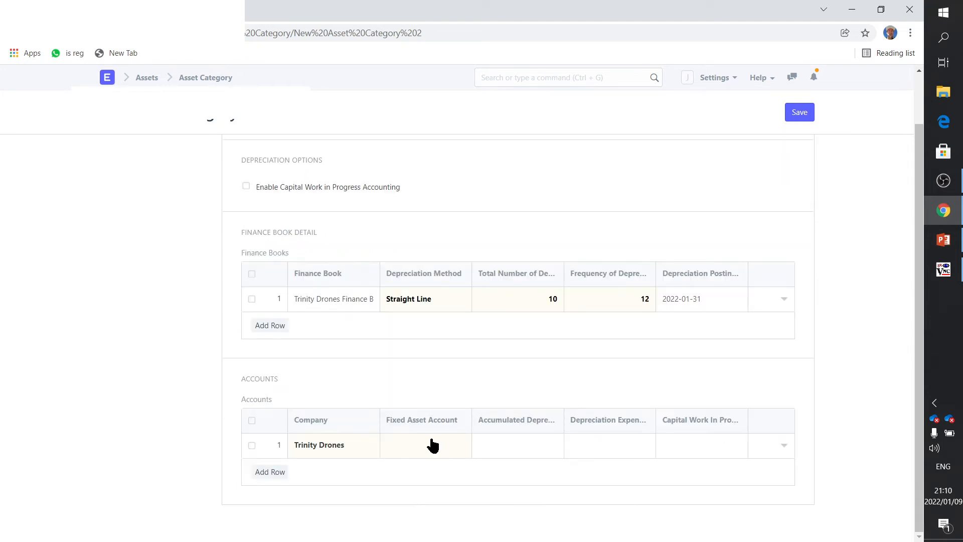
pyautogui.click(434, 446)
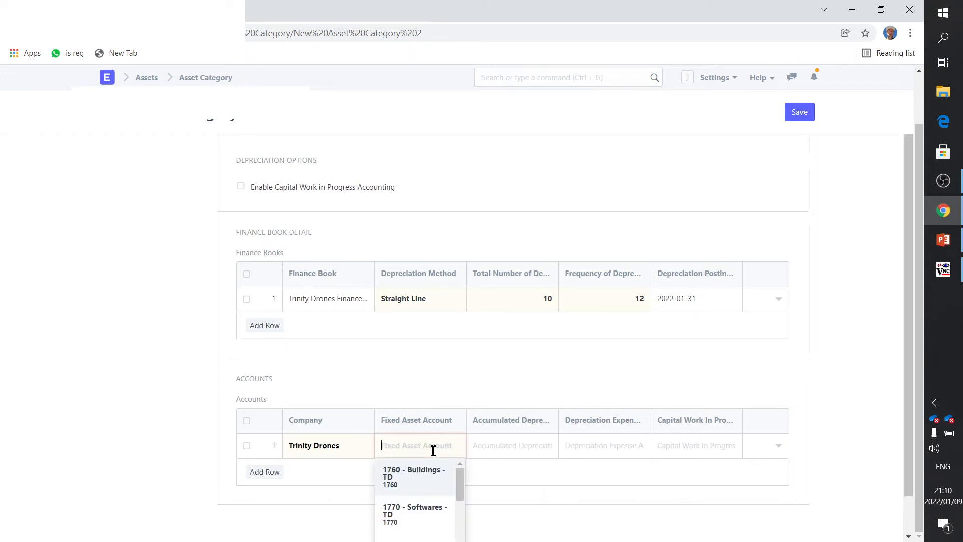
pyautogui.scroll(-2, 429, 509)
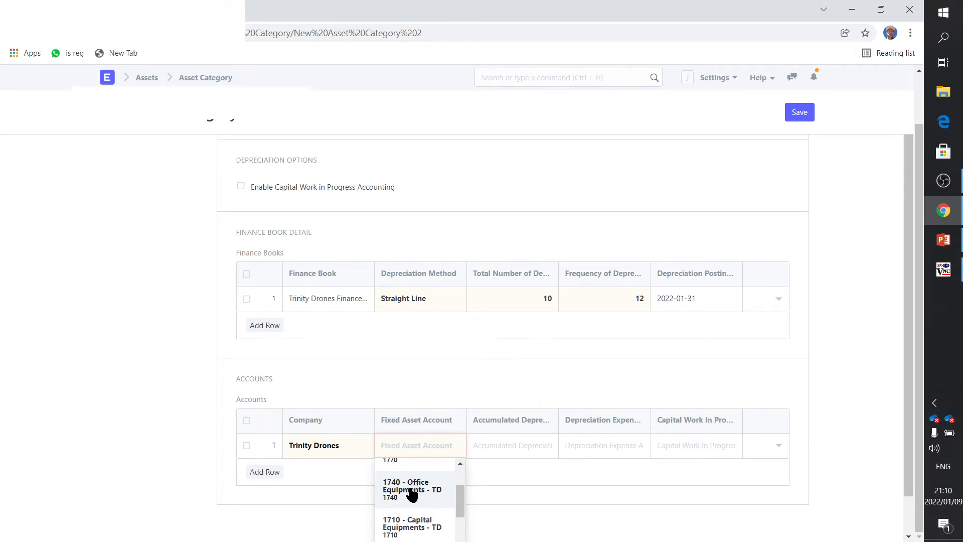
pyautogui.scroll(-3, 414, 504)
pyautogui.scroll(5, 412, 495)
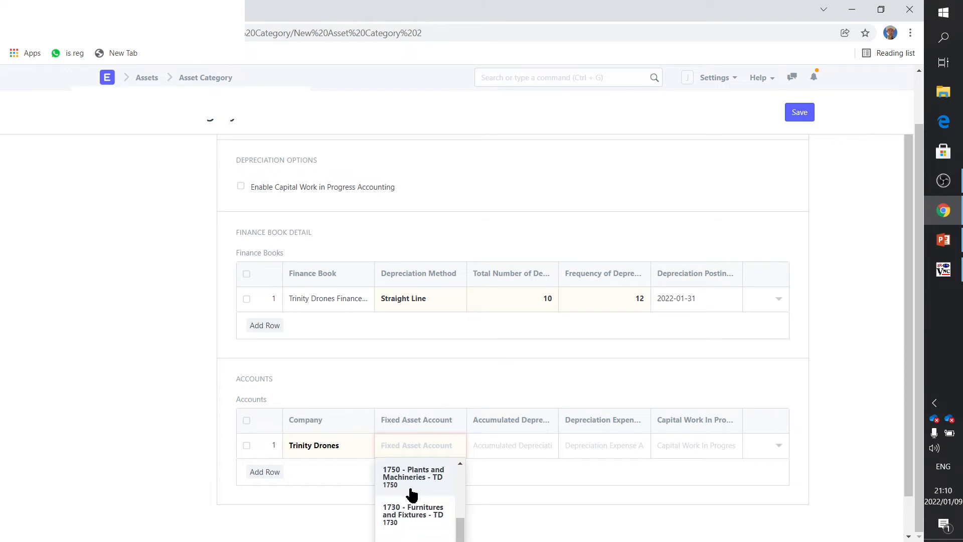
pyautogui.scroll(1, 411, 490)
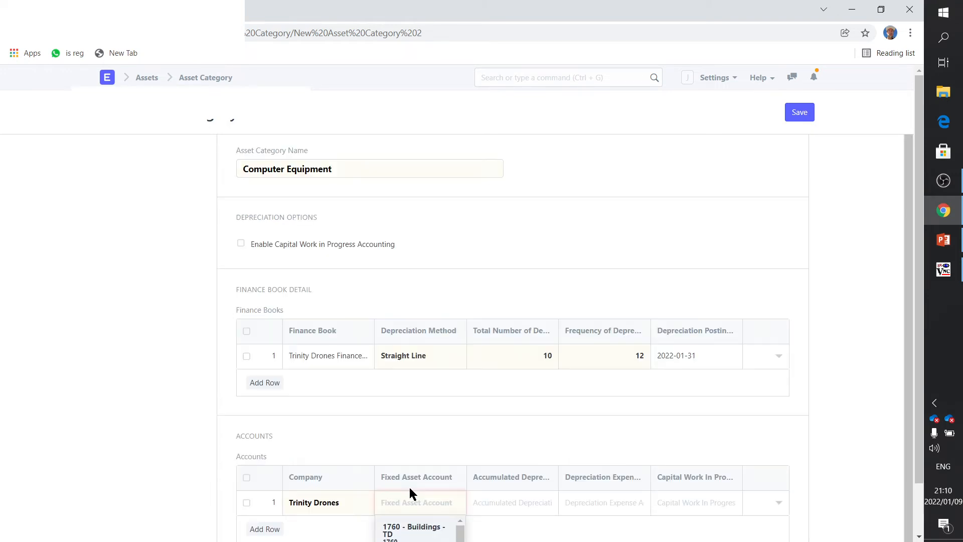
pyautogui.scroll(-1, 410, 488)
pyautogui.scroll(-2, 412, 492)
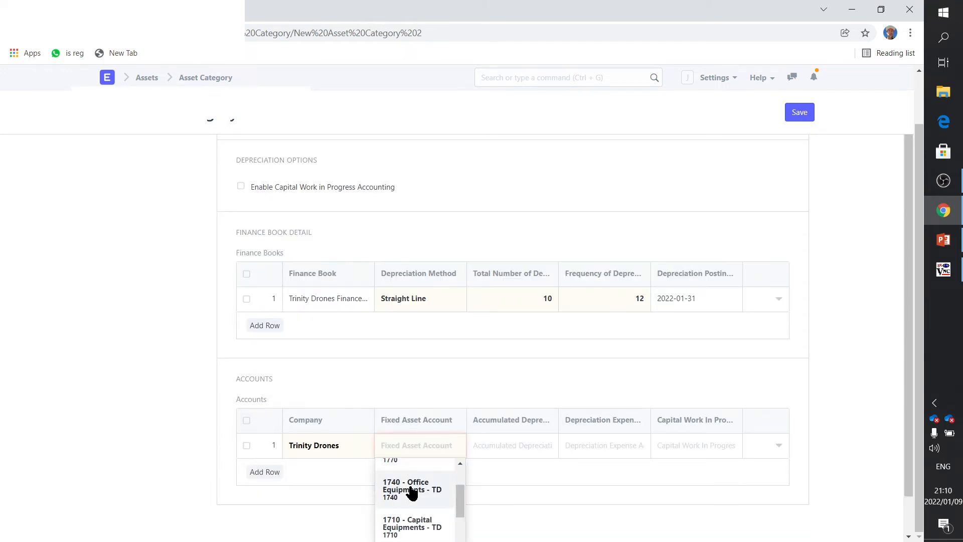
pyautogui.scroll(-1, 519, 484)
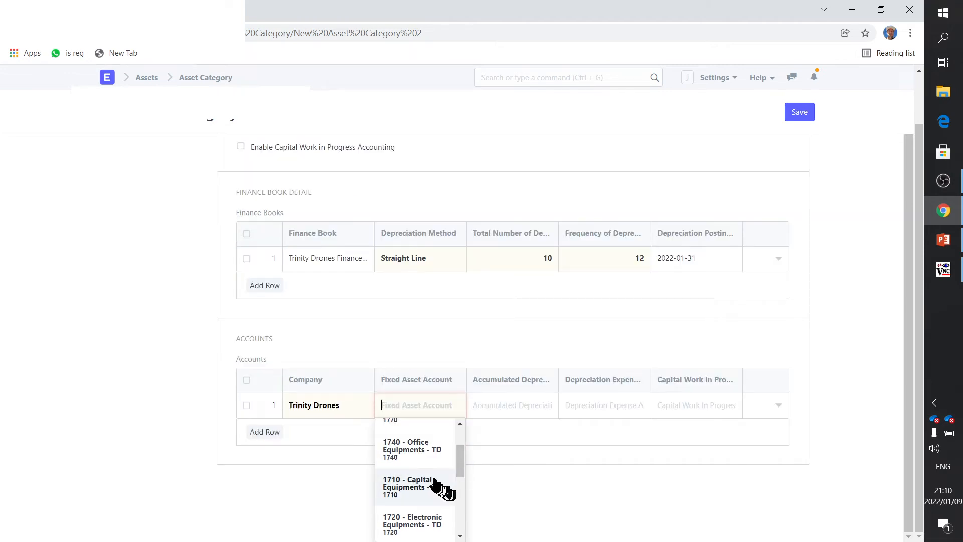
pyautogui.scroll(2, 435, 482)
pyautogui.scroll(-1, 435, 484)
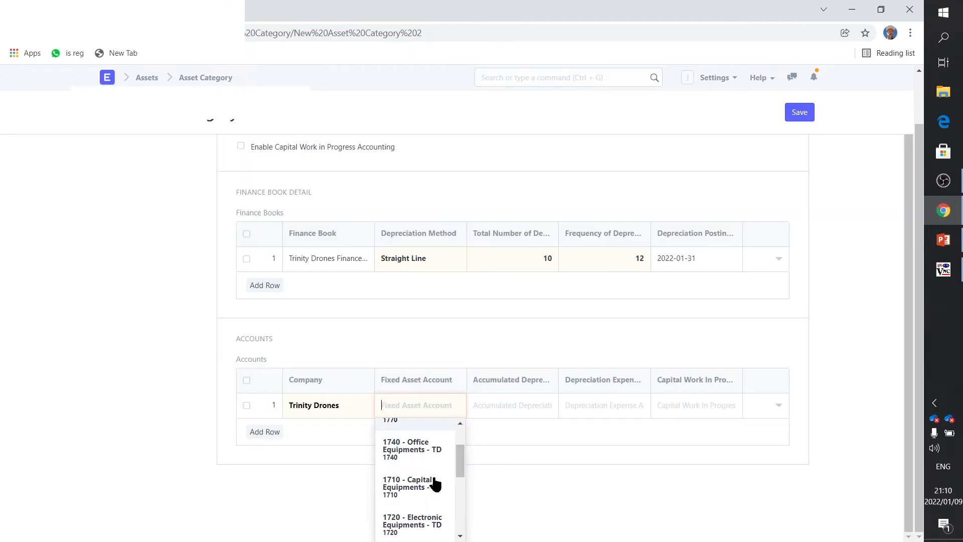
pyautogui.click(414, 526)
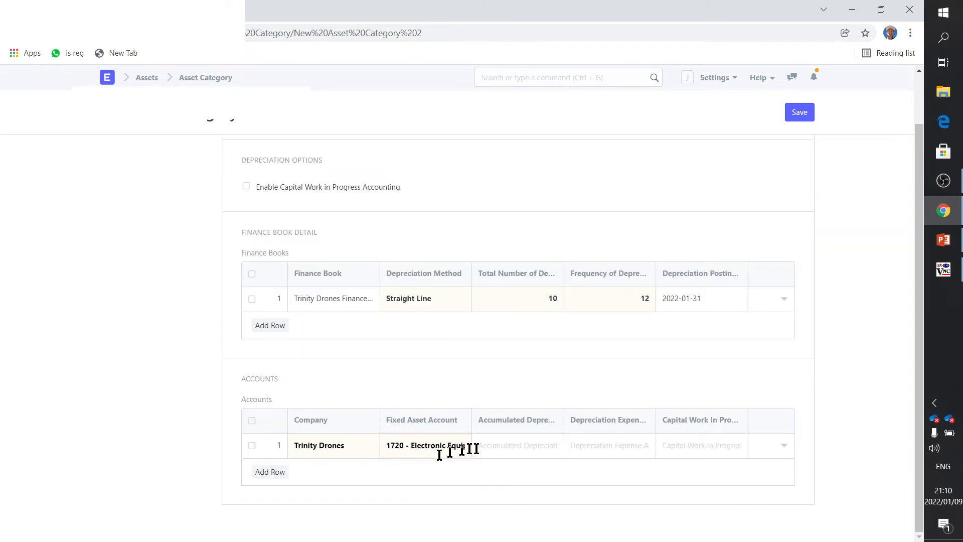
pyautogui.click(502, 441)
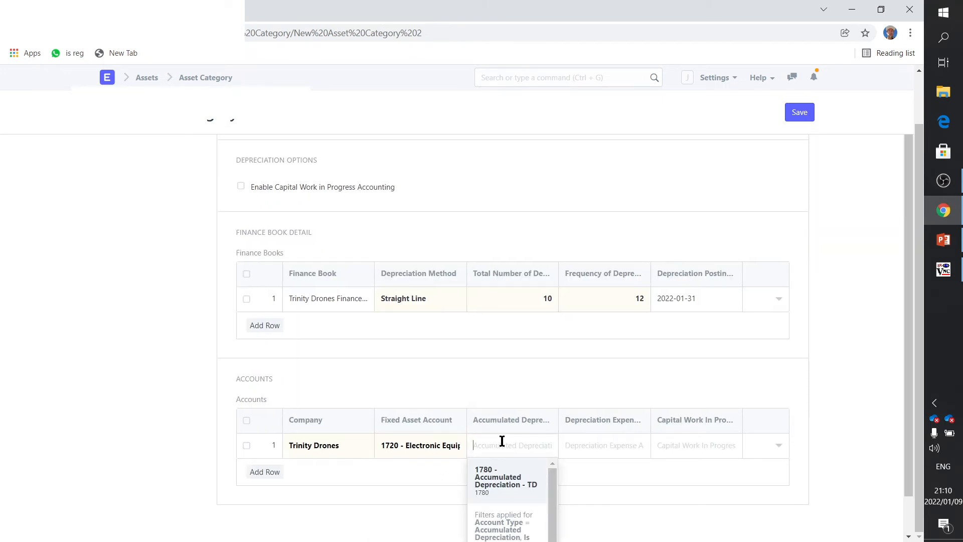
pyautogui.click(522, 483)
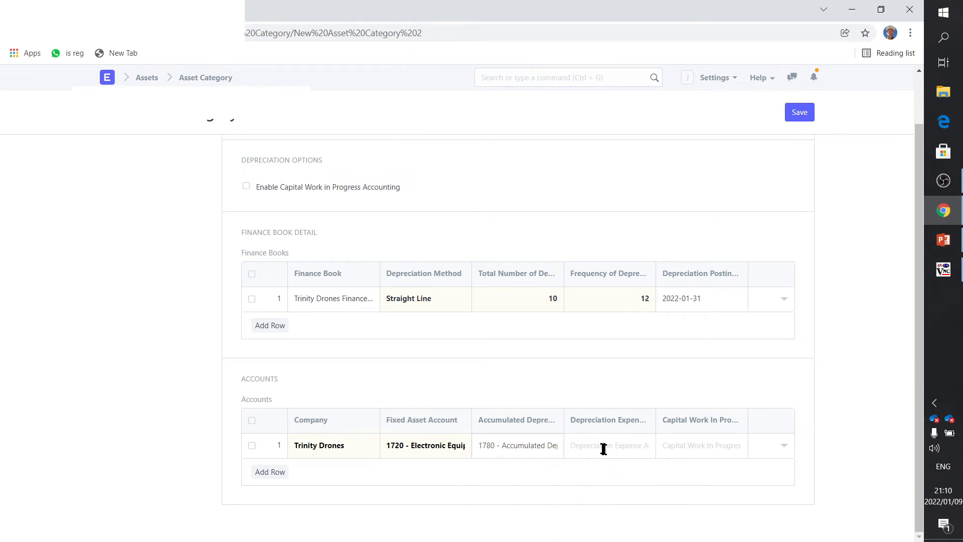
# Step: Set the row's depreciation expense account to 5203 - Depreciation - TD and its capital work in progress account to 1790 - CWIP Account
pyautogui.click(602, 448)
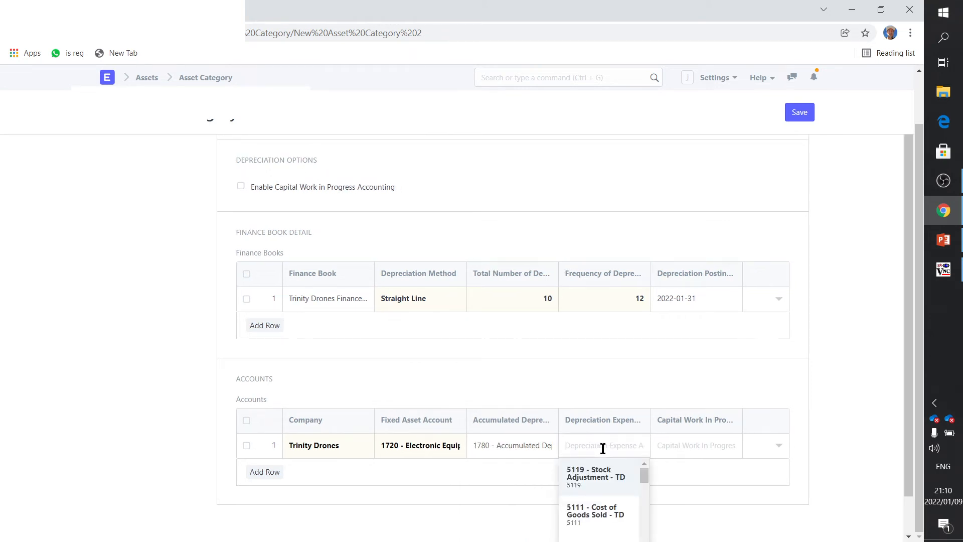
pyautogui.scroll(-1, 636, 483)
pyautogui.scroll(-1, 675, 489)
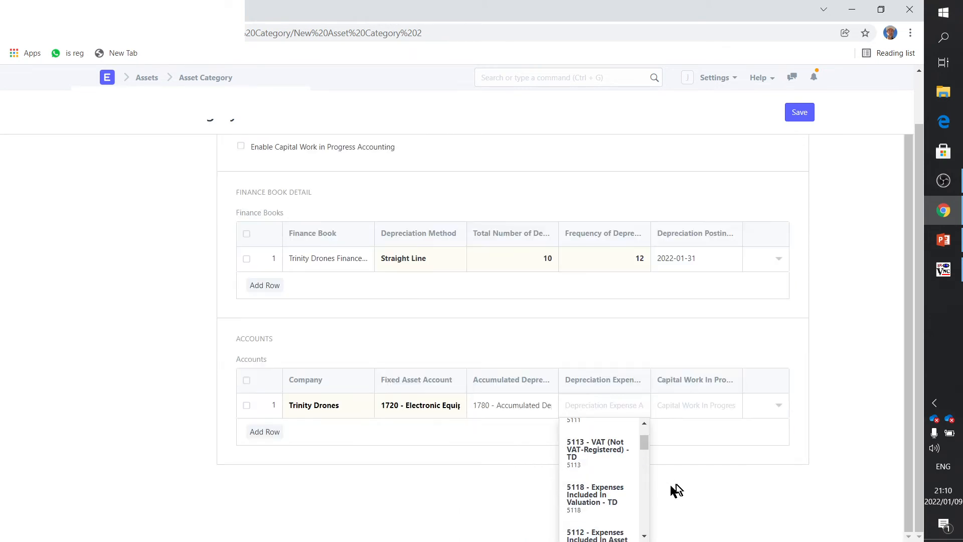
pyautogui.scroll(-3, 622, 501)
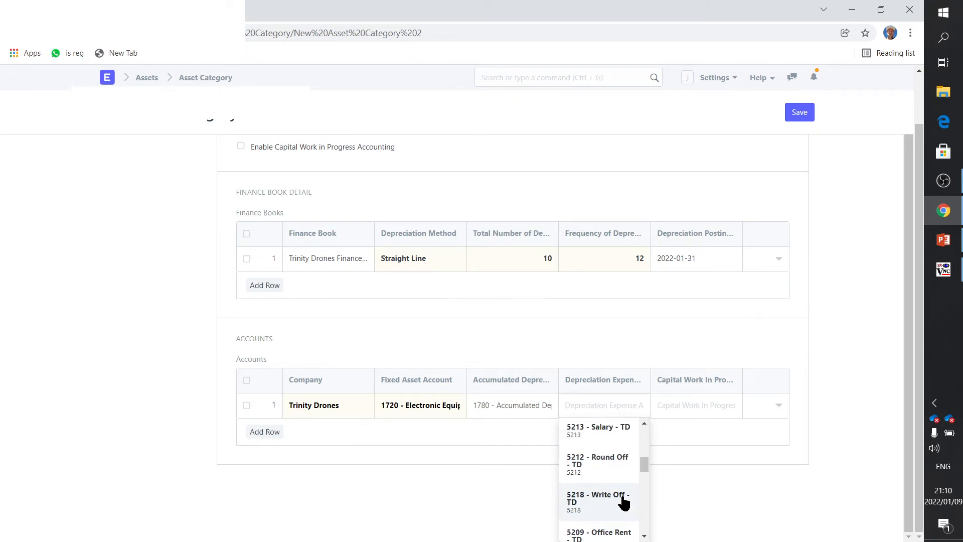
pyautogui.scroll(-1, 624, 502)
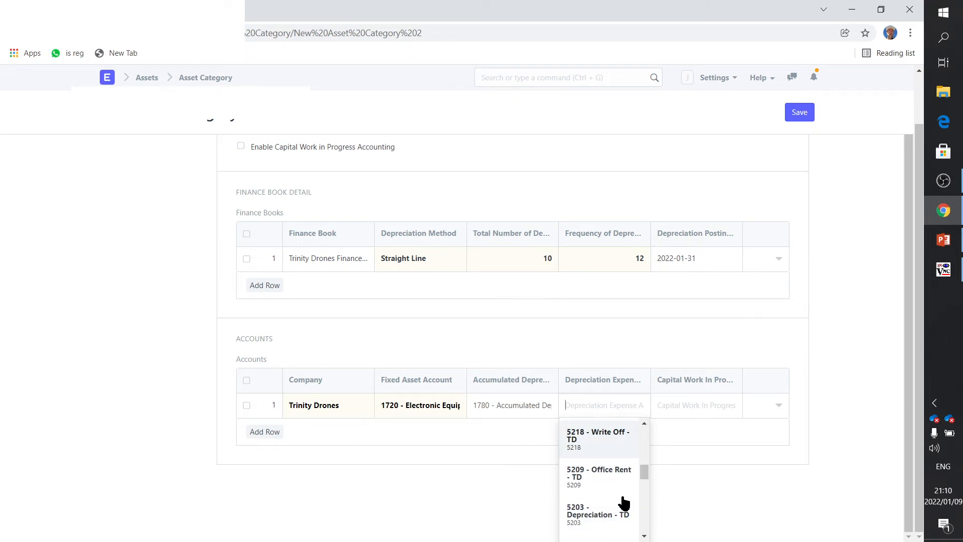
pyautogui.click(580, 518)
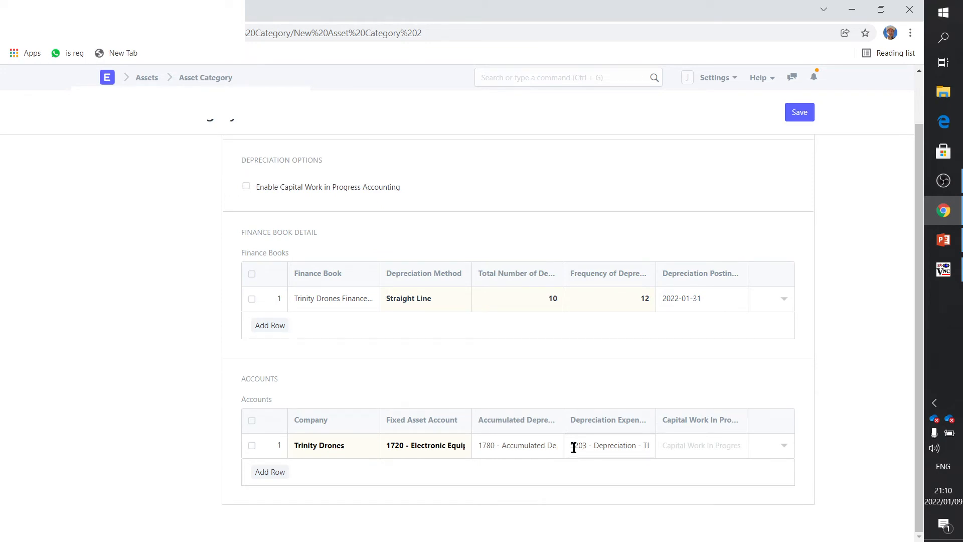
pyautogui.click(689, 438)
pyautogui.click(691, 478)
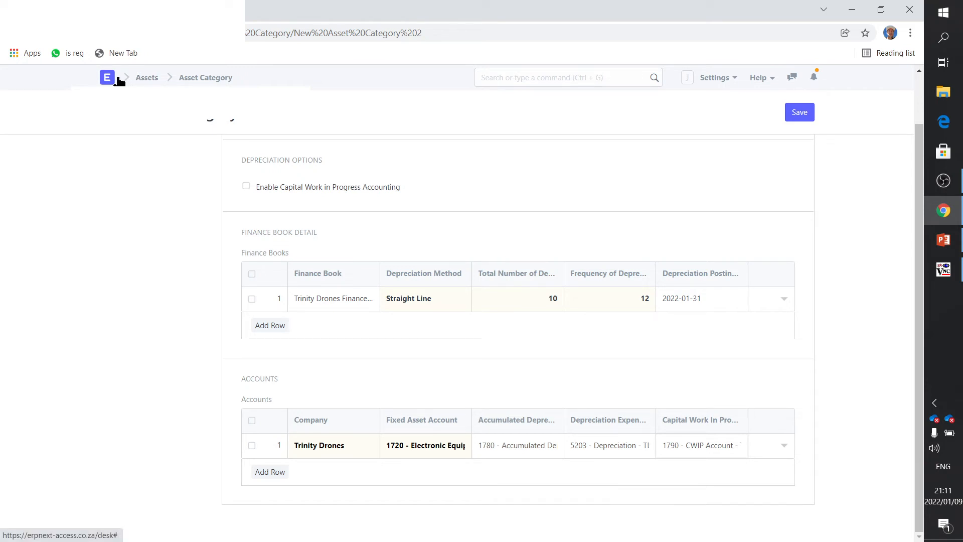
# Step: Leave the new category form for the ERPNext home page, and switch to PowerPoint to review the Big Fixed Assets slide
pyautogui.click(201, 77)
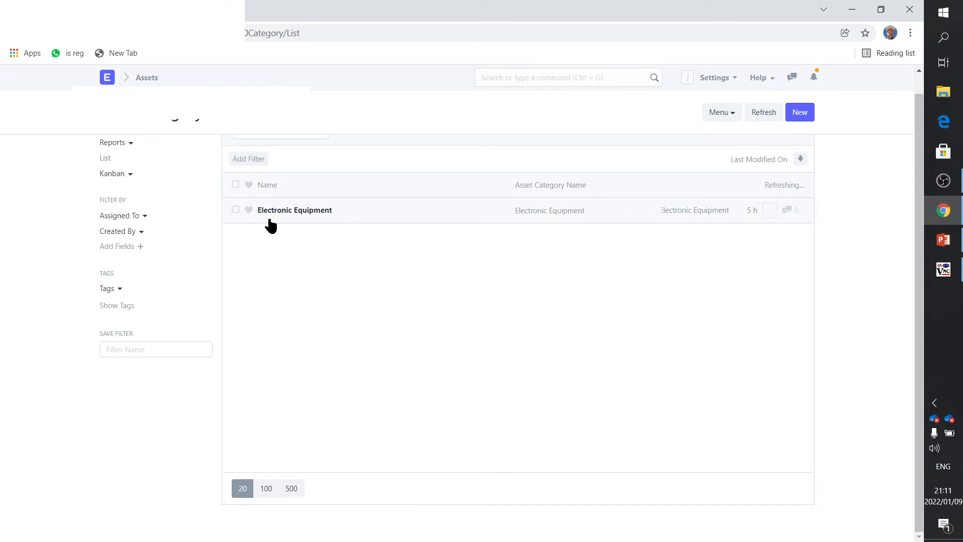
pyautogui.click(108, 79)
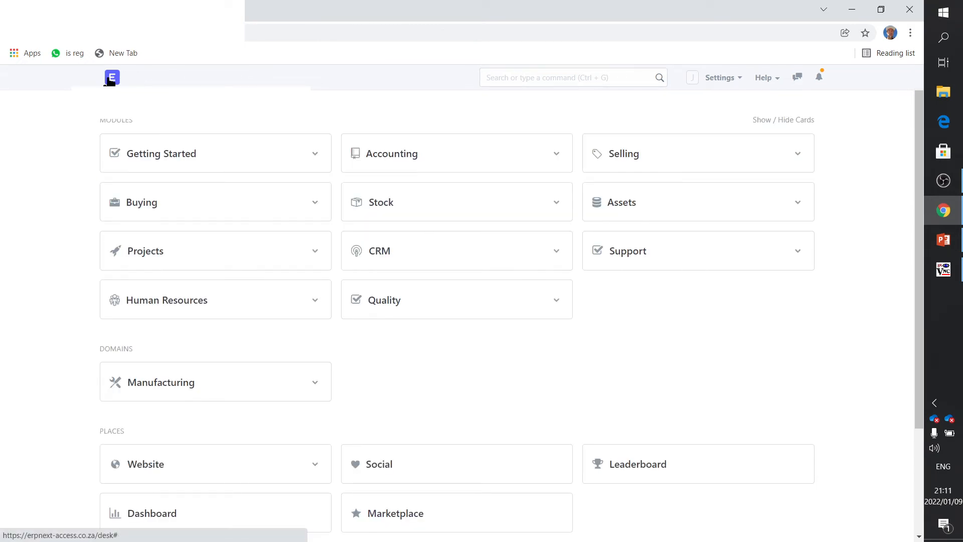
pyautogui.click(944, 241)
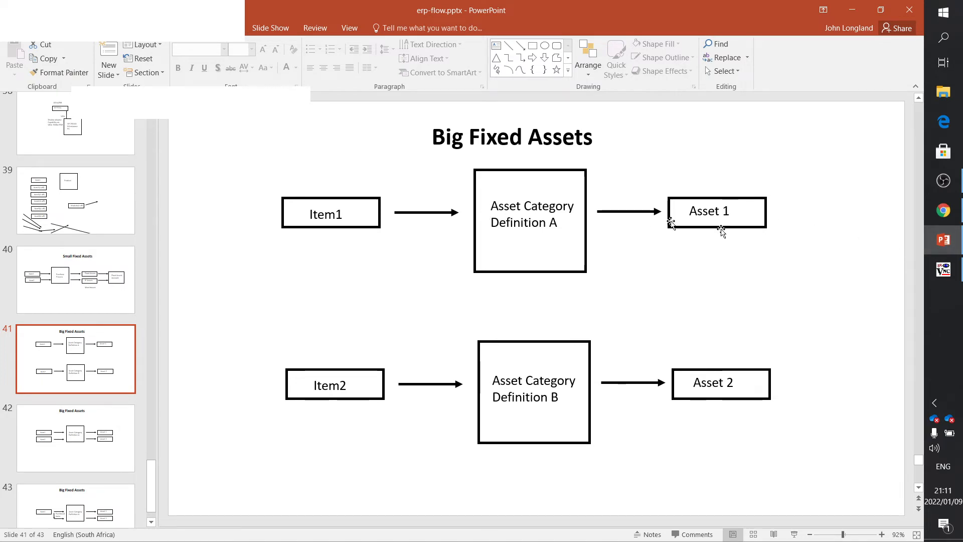
# Step: Switch back to Chrome and open the 3D Printing Store purchase invoice dated 2021-12-14 from the Buying module
pyautogui.click(949, 220)
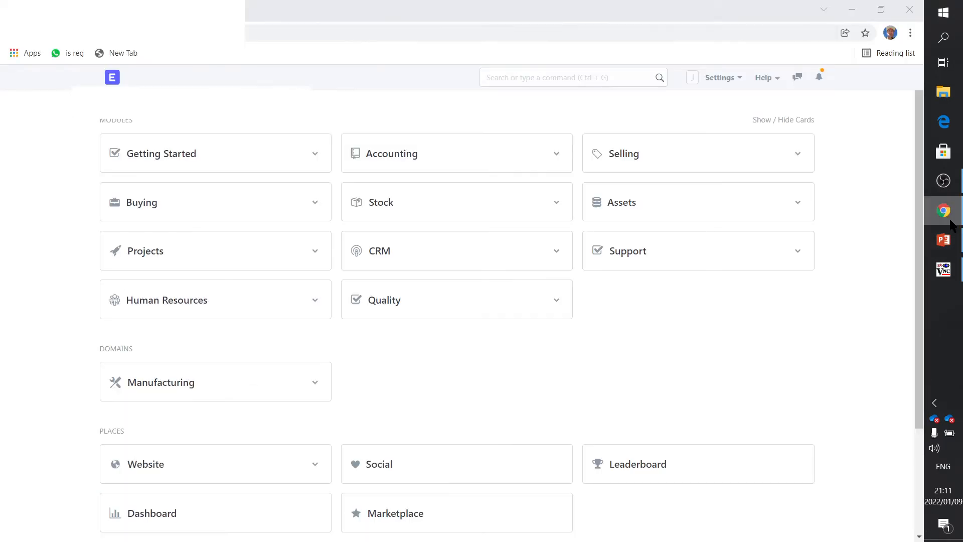
pyautogui.click(144, 204)
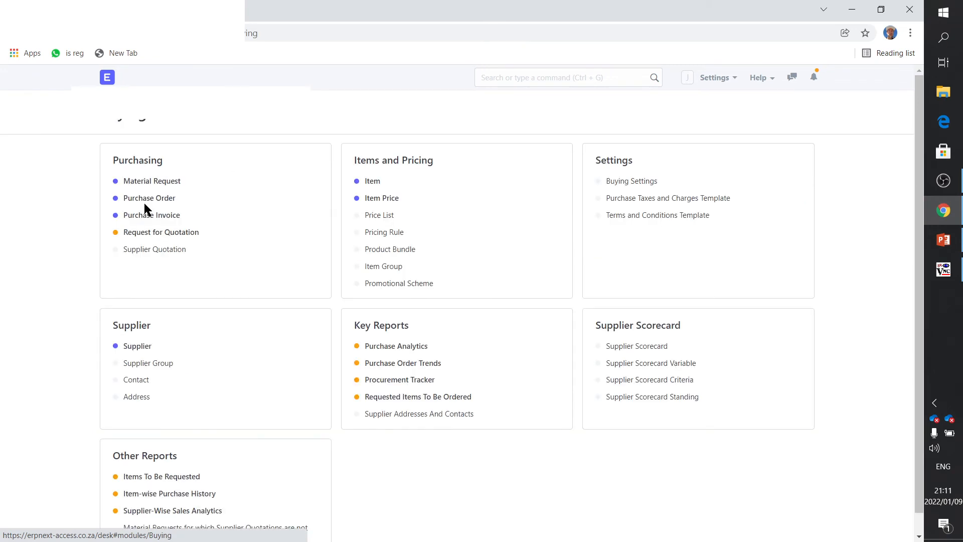
pyautogui.scroll(-1, 261, 359)
pyautogui.click(171, 197)
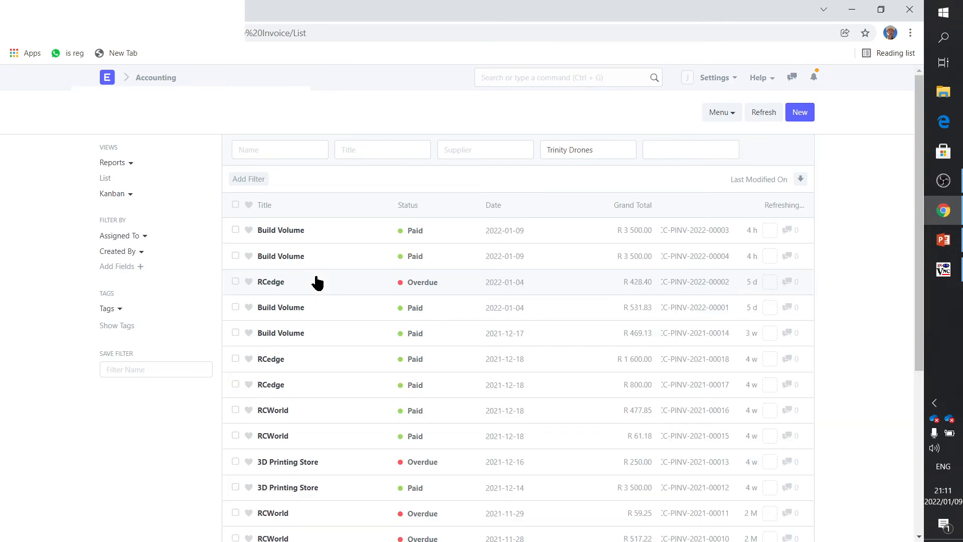
pyautogui.scroll(-1, 317, 282)
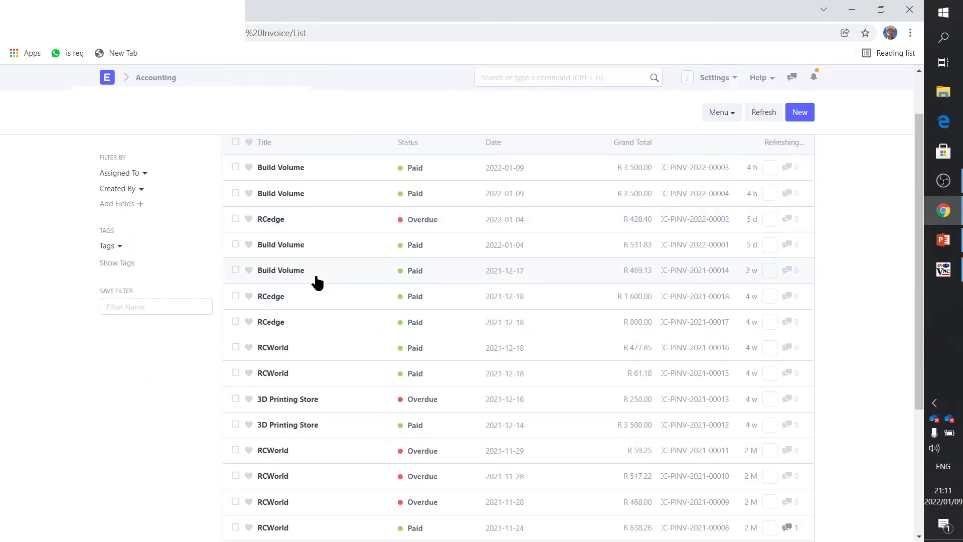
pyautogui.click(285, 430)
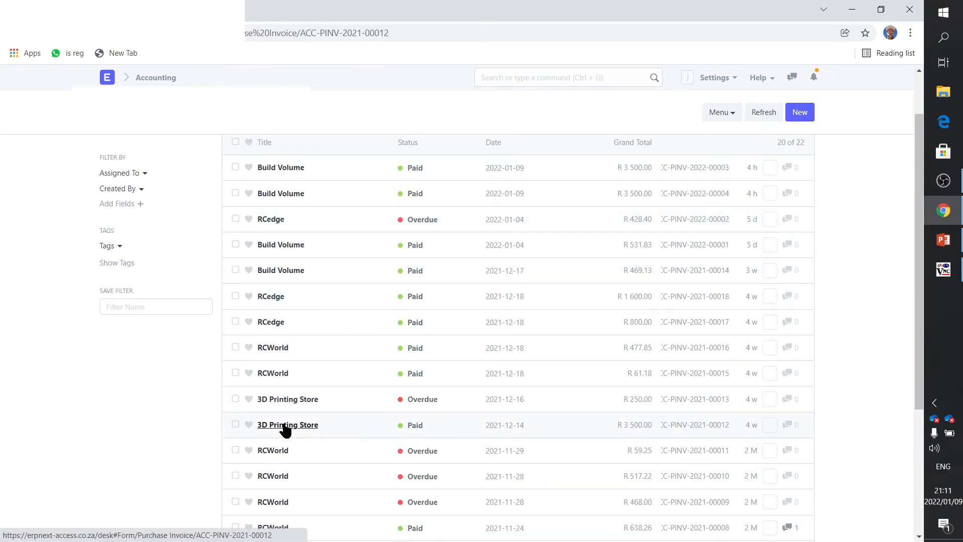
# Step: Examine the purchase invoice's references, supplier invoice details and its HP Laser Printer item, including the item's group and description
pyautogui.scroll(-10, 284, 424)
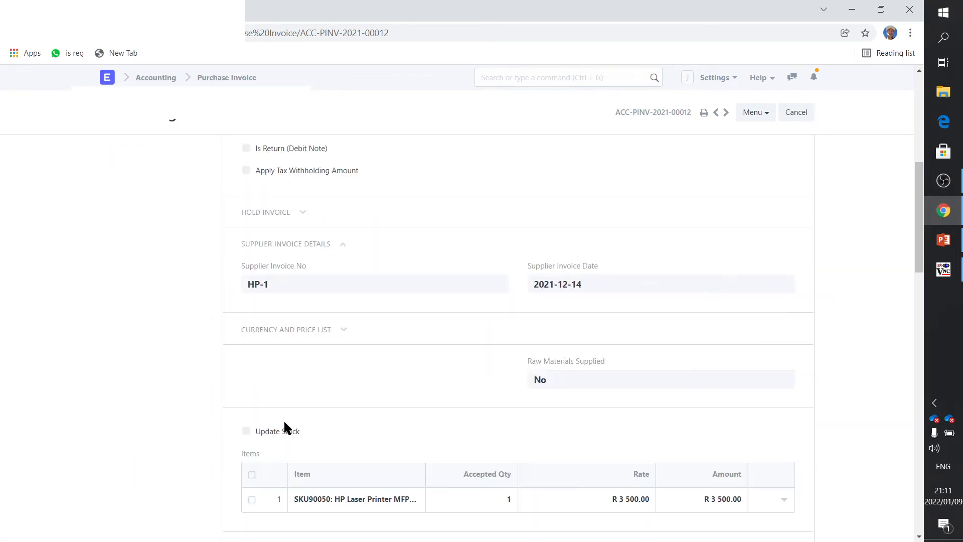
pyautogui.scroll(-1, 286, 429)
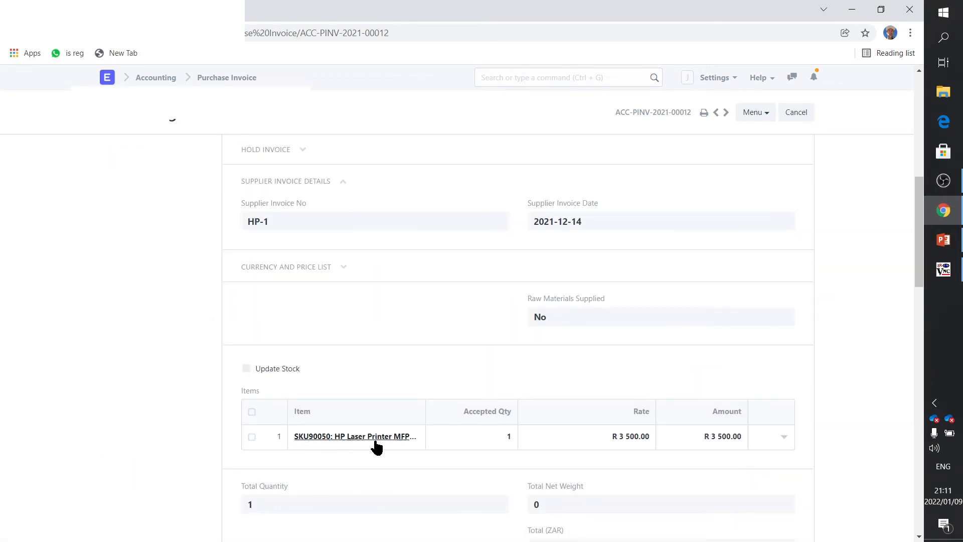
pyautogui.scroll(10, 377, 446)
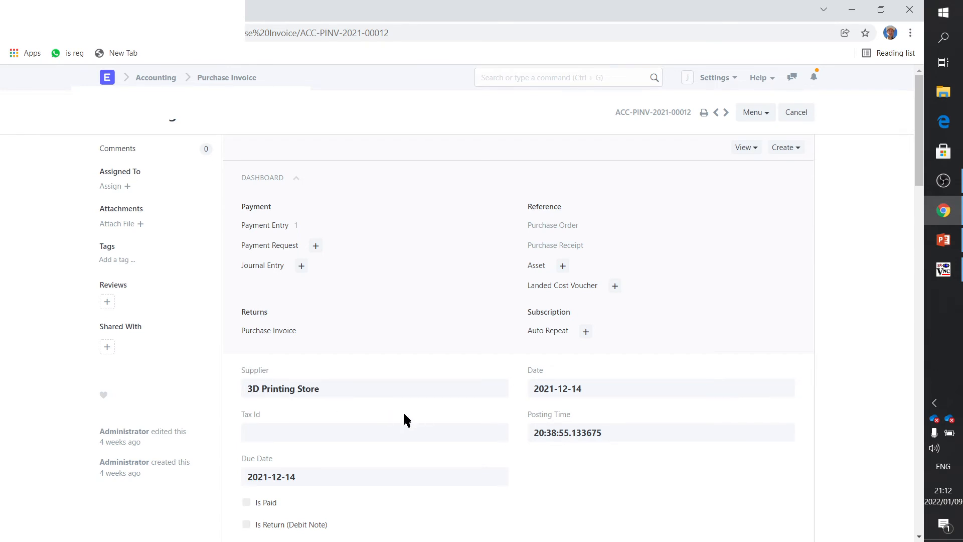
pyautogui.scroll(-2, 404, 408)
pyautogui.scroll(-2, 402, 404)
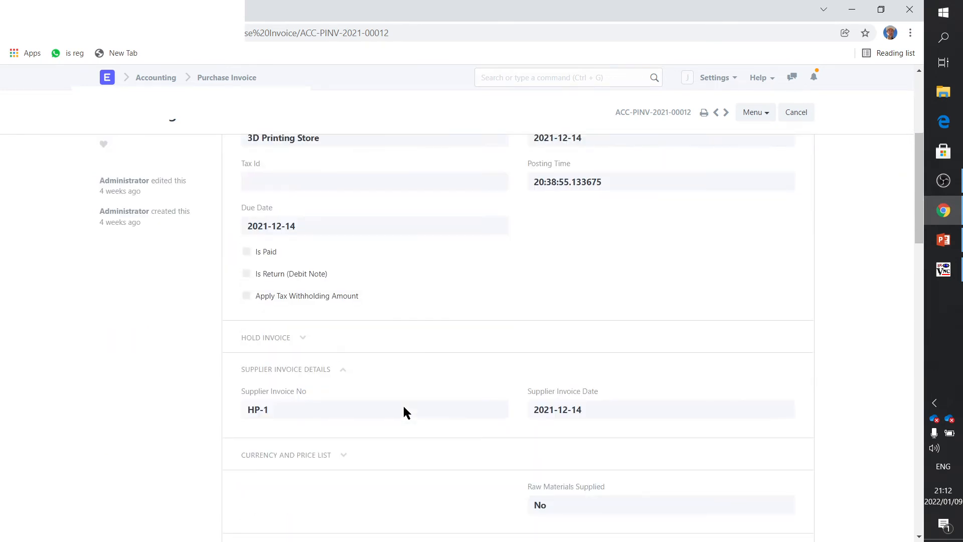
pyautogui.scroll(-3, 396, 409)
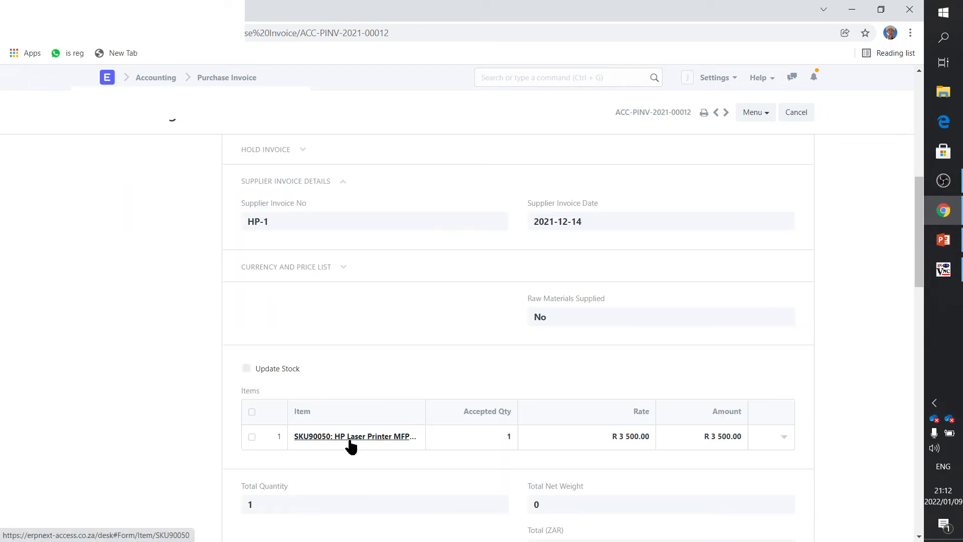
pyautogui.moveTo(351, 444)
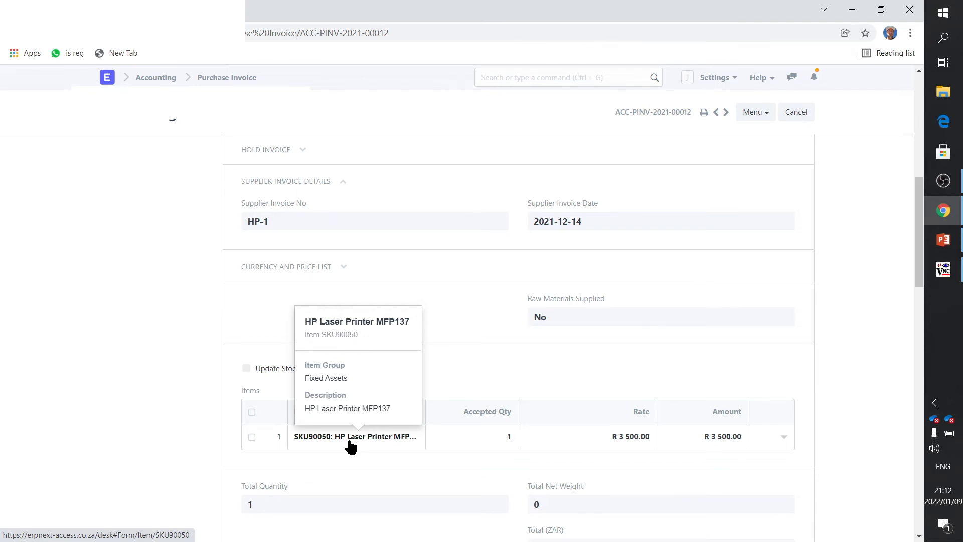
pyautogui.click(350, 442)
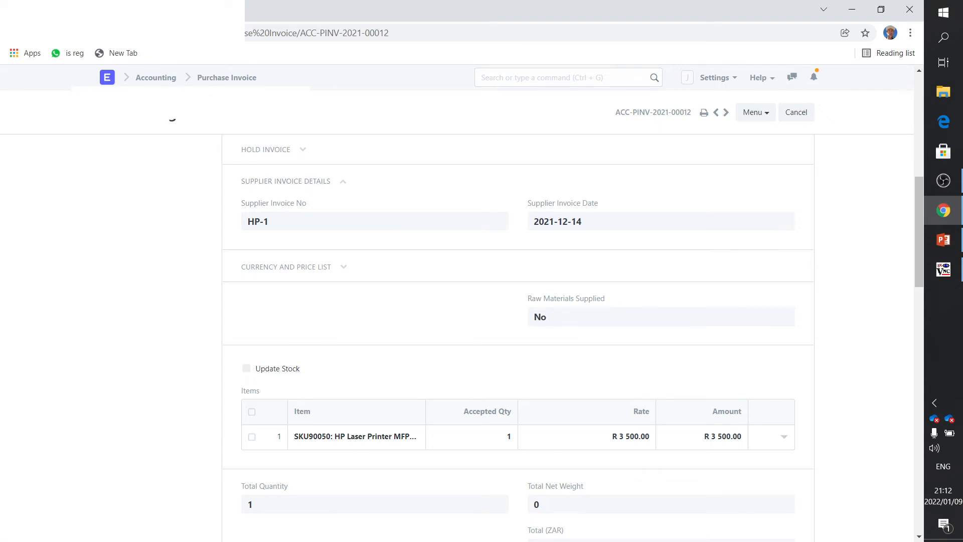
# Step: Return to the home page and open the asset category list in the Assets module
pyautogui.click(114, 78)
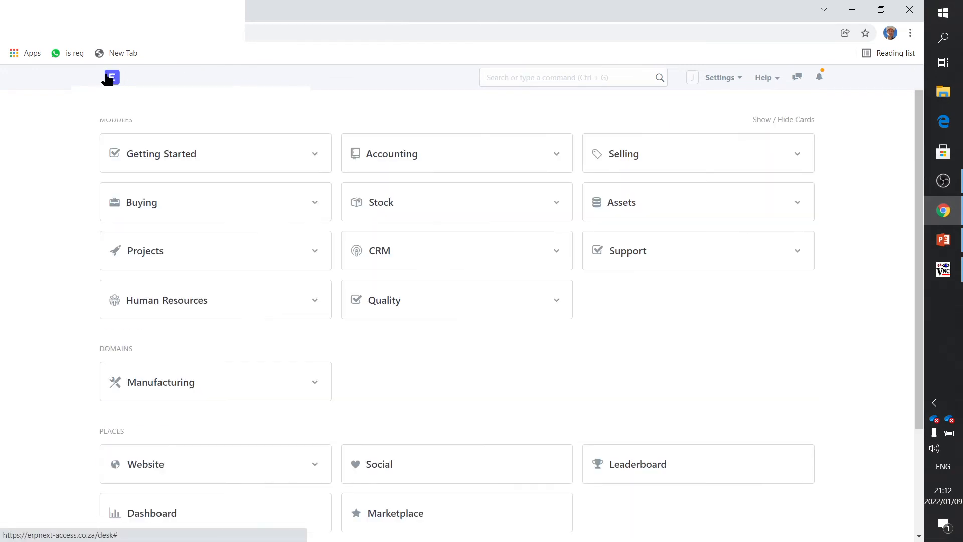
pyautogui.click(628, 207)
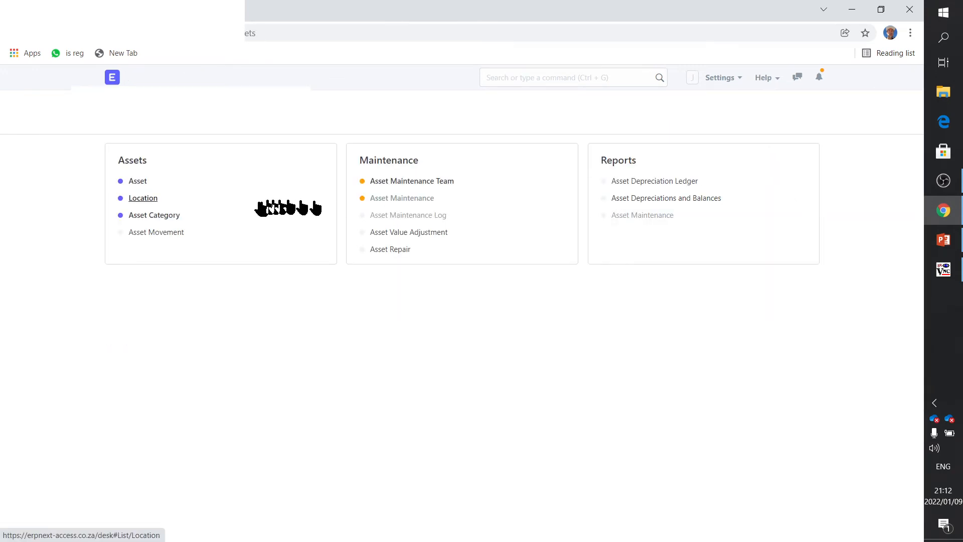
pyautogui.click(170, 215)
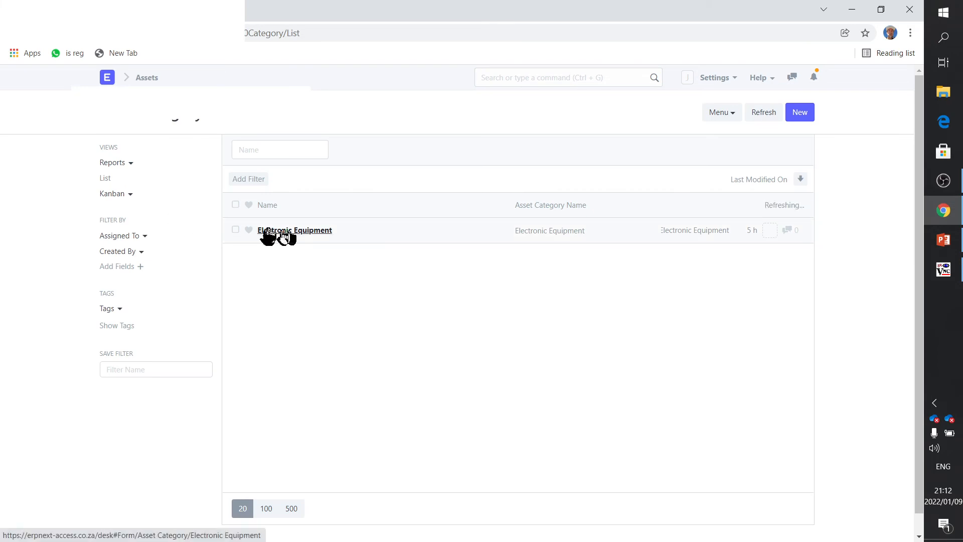
# Step: Return to the Assets module, open the asset list and start a new asset record
pyautogui.click(153, 79)
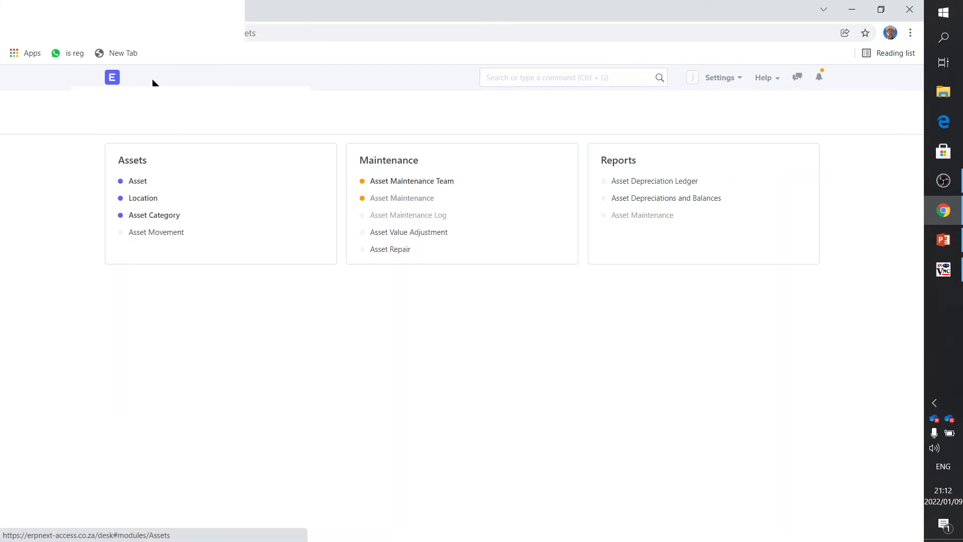
pyautogui.click(146, 184)
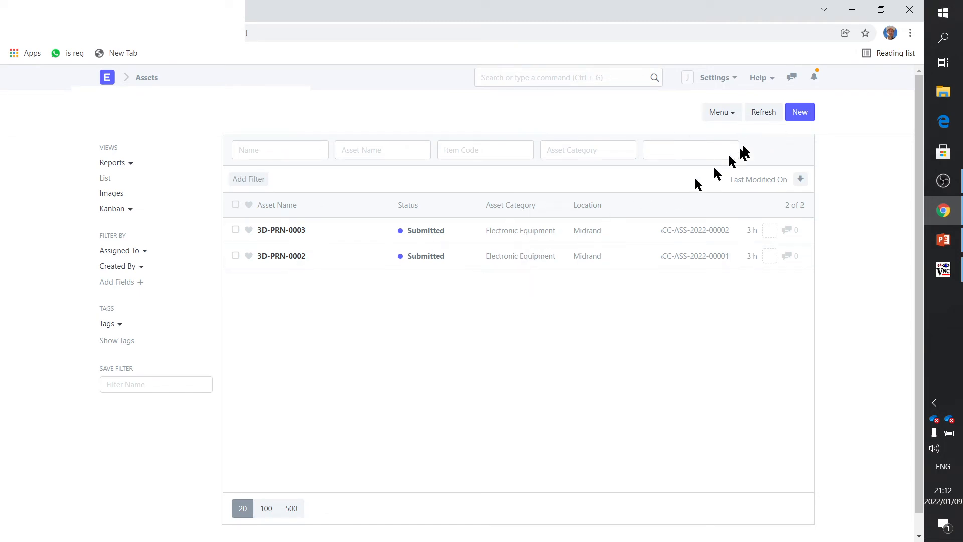
pyautogui.click(802, 114)
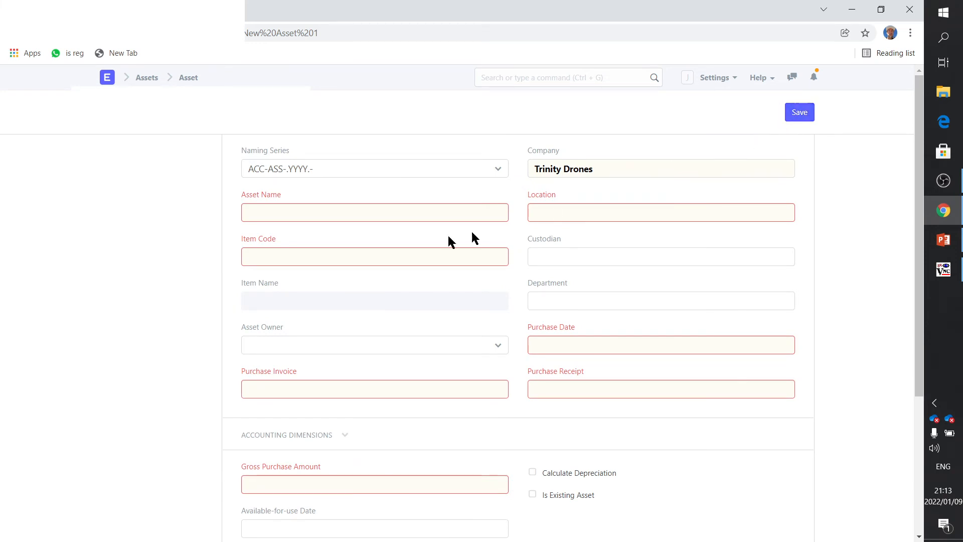
# Step: Name the asset 3D-PRN-0004 and set its item code to SKU90050, HP Laser Printer MFP137
pyautogui.click(331, 212)
pyautogui.write('3')
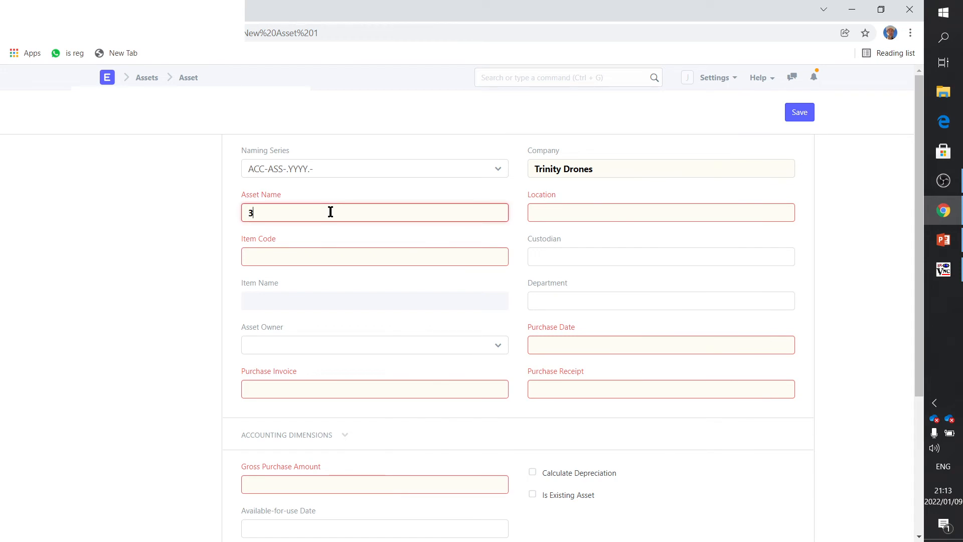
pyautogui.write('D-PRN')
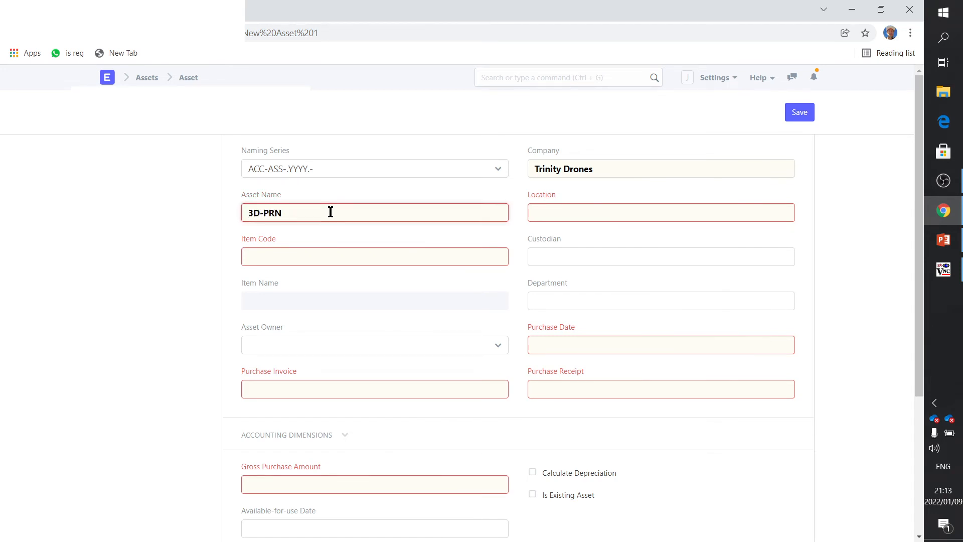
pyautogui.write('-00')
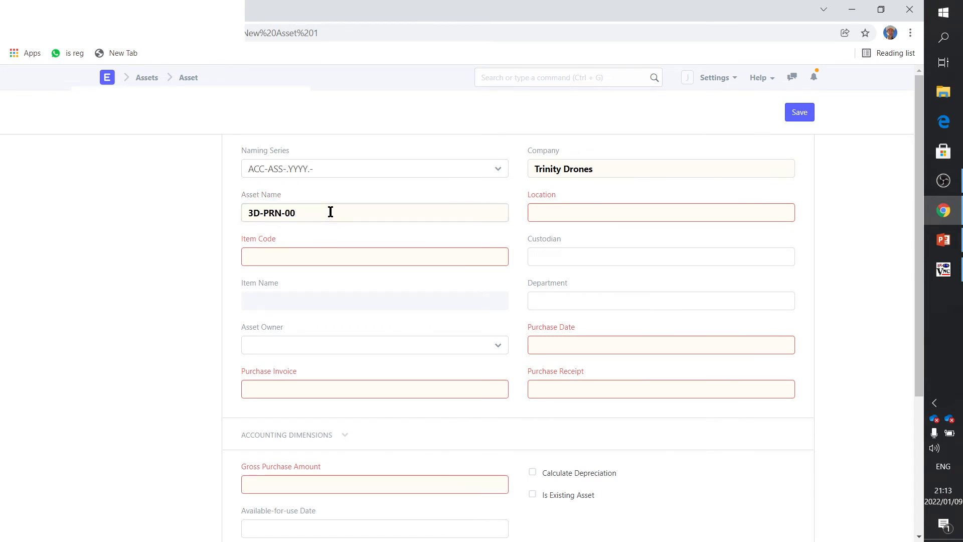
pyautogui.write('04')
pyautogui.click(275, 255)
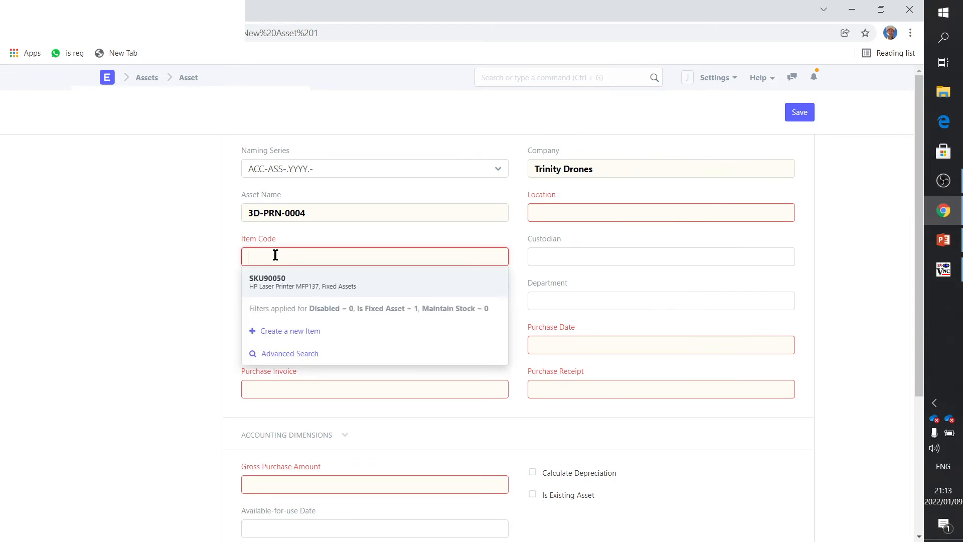
pyautogui.click(276, 290)
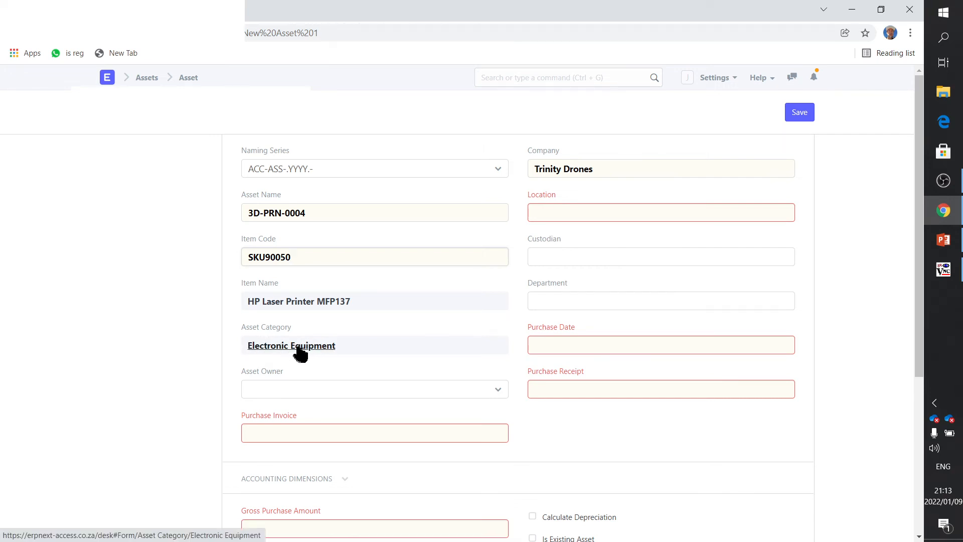
# Step: Set the asset owner to Company and link the asset to purchase invoice ACC-PINV-2021-00012
pyautogui.click(290, 387)
pyautogui.click(287, 414)
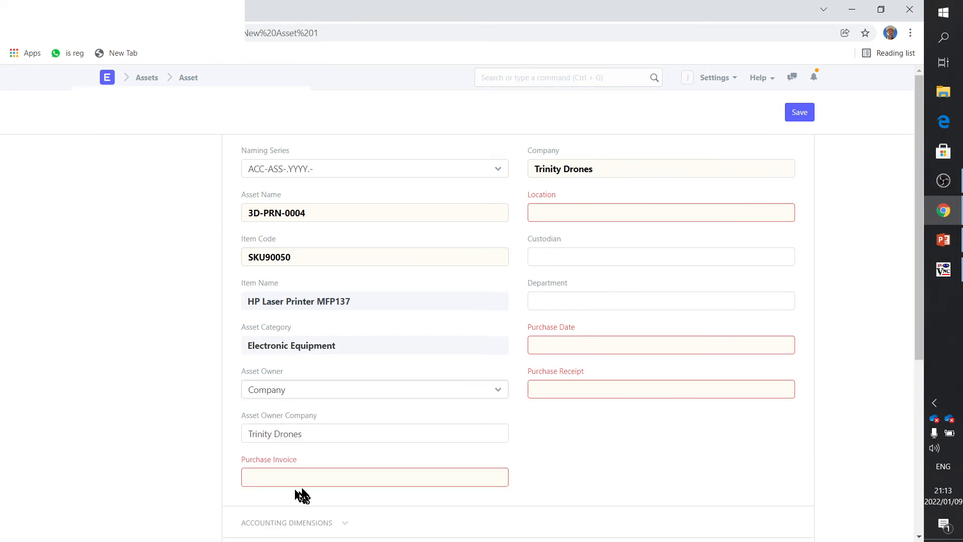
pyautogui.scroll(-2, 299, 489)
pyautogui.click(300, 353)
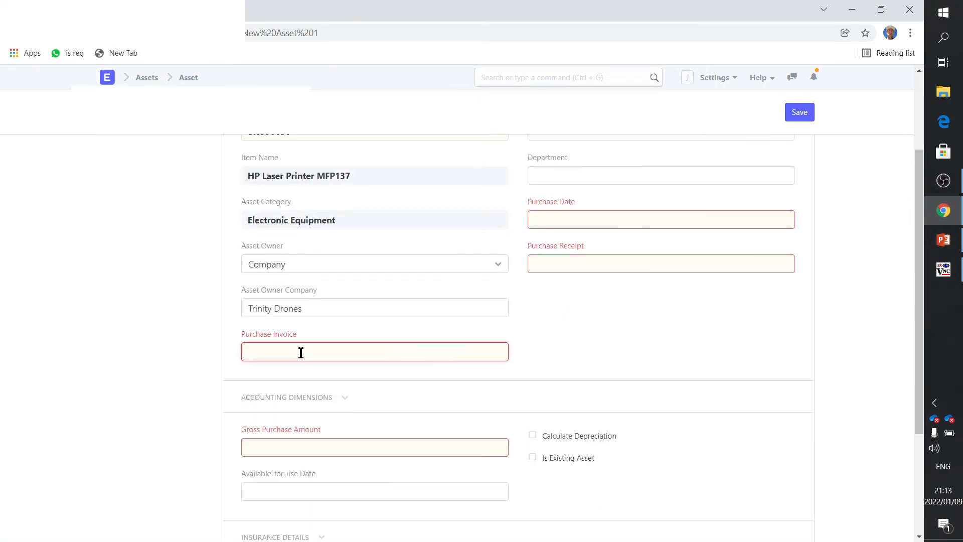
pyautogui.click(301, 347)
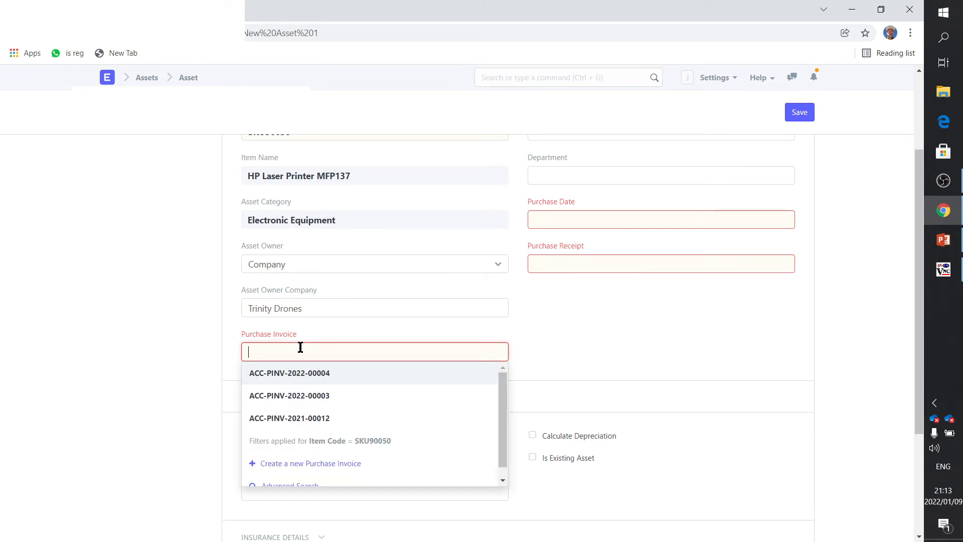
pyautogui.click(325, 418)
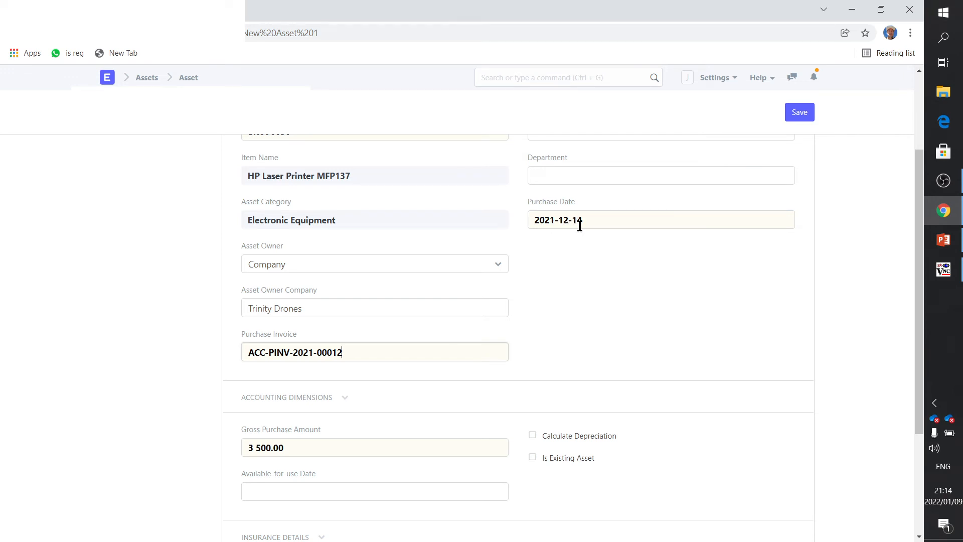
# Step: Set the asset's available-for-use date to 2022-01-01 and its location to Midrand
pyautogui.click(290, 489)
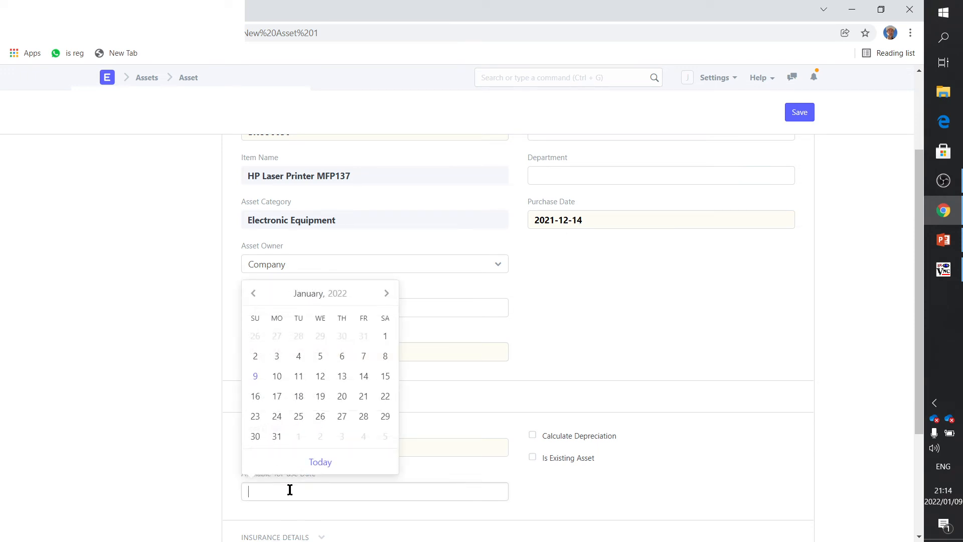
pyautogui.click(387, 337)
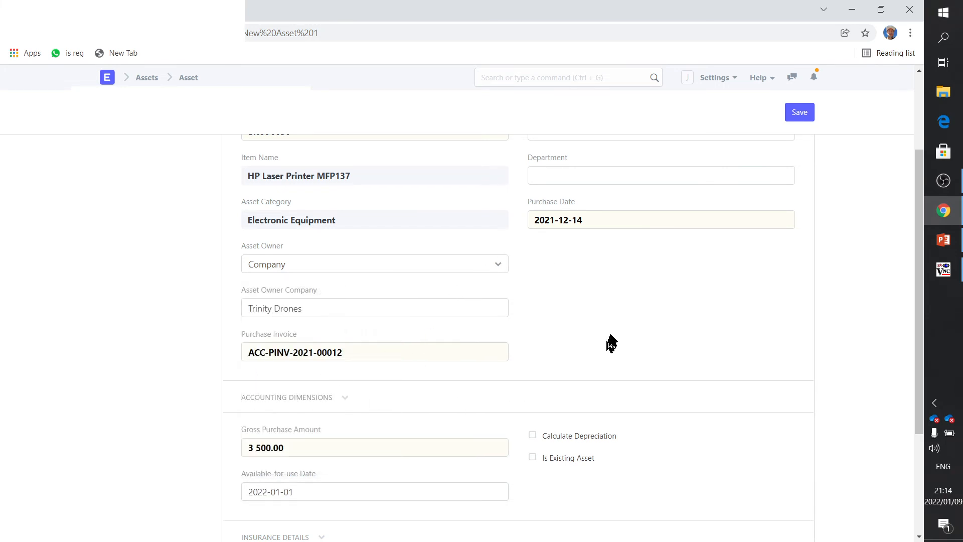
pyautogui.scroll(3, 611, 341)
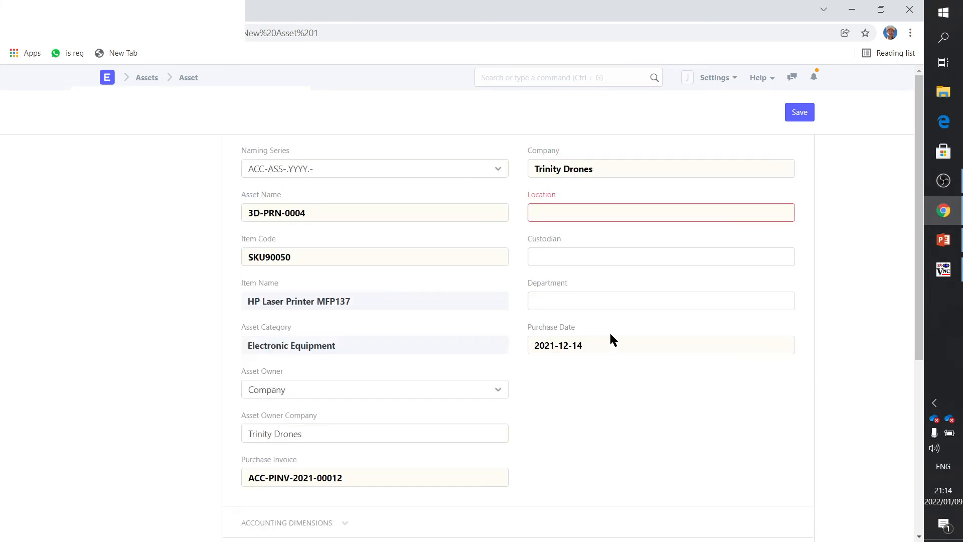
pyautogui.click(587, 214)
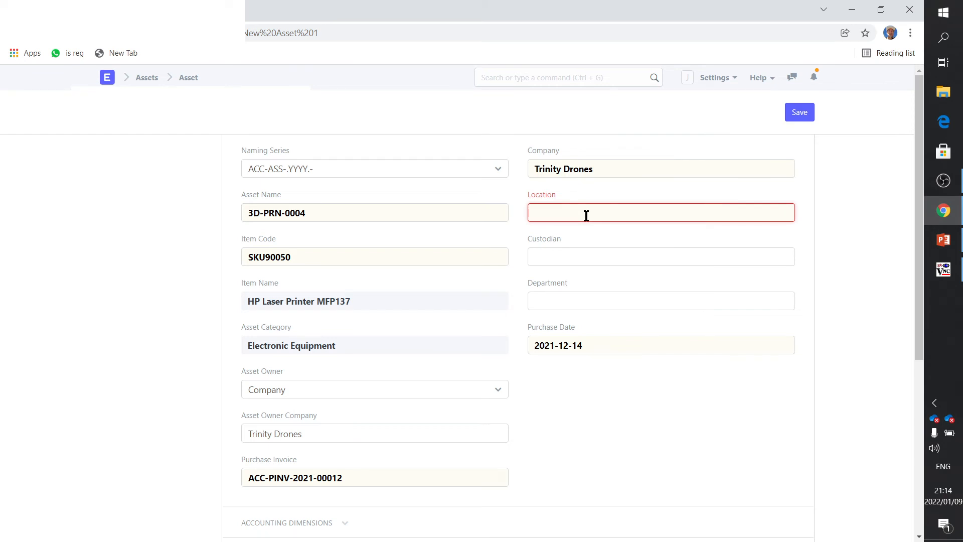
pyautogui.click(577, 231)
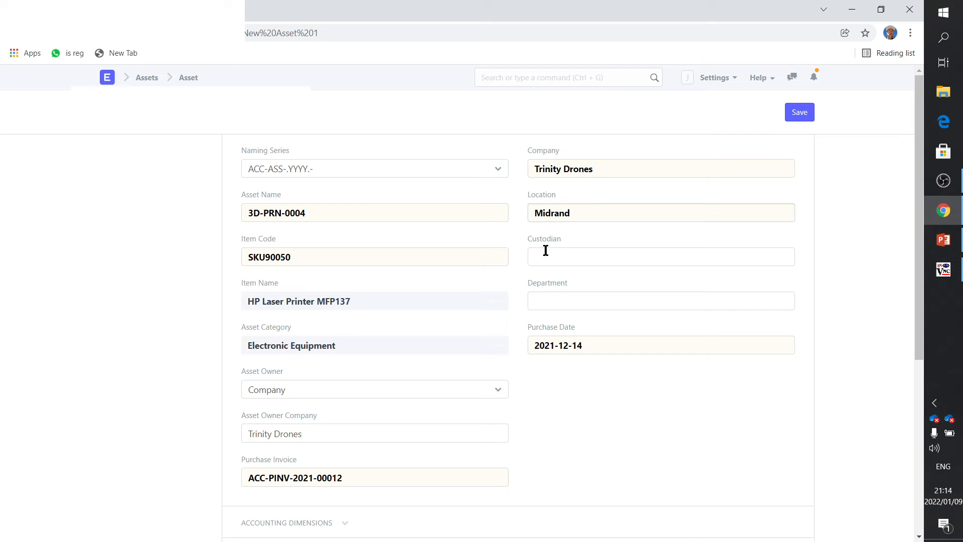
pyautogui.click(680, 395)
# Step: Review the remaining sections of the asset form and enable Calculate Depreciation for the asset
pyautogui.scroll(-3, 521, 483)
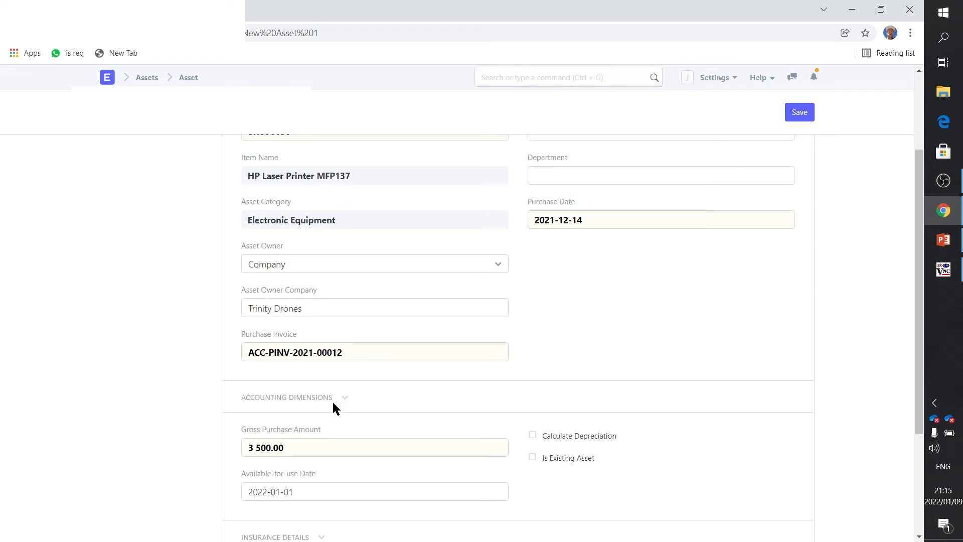
pyautogui.scroll(-3, 327, 398)
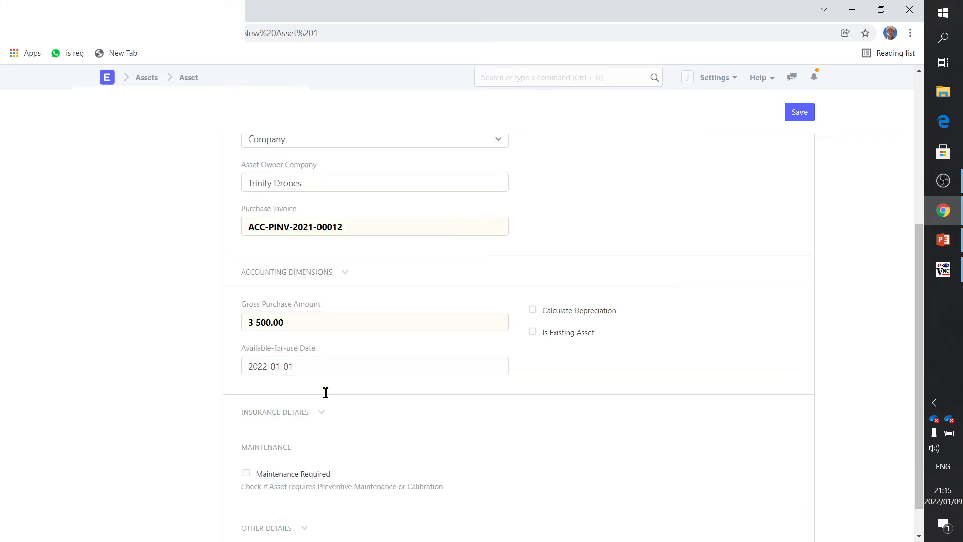
pyautogui.scroll(-1, 325, 393)
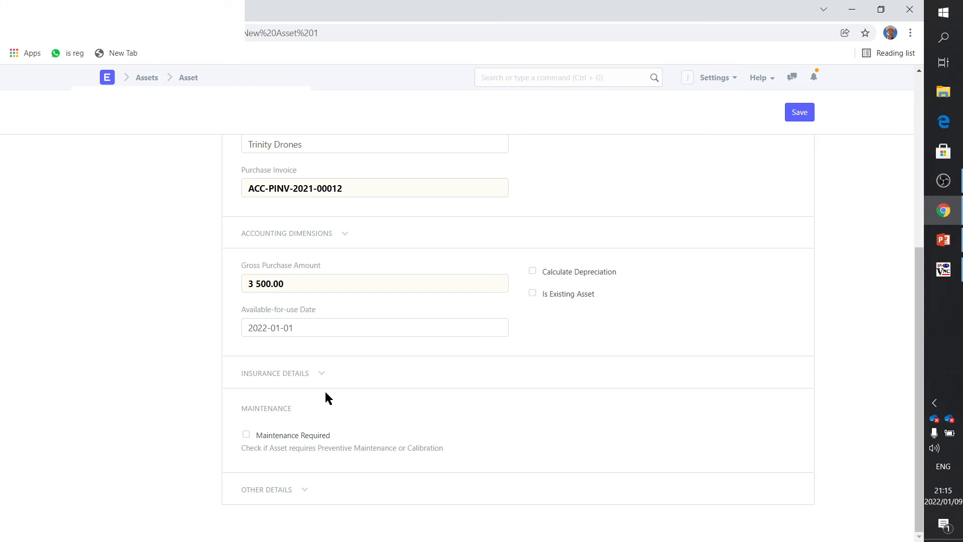
pyautogui.scroll(5, 326, 393)
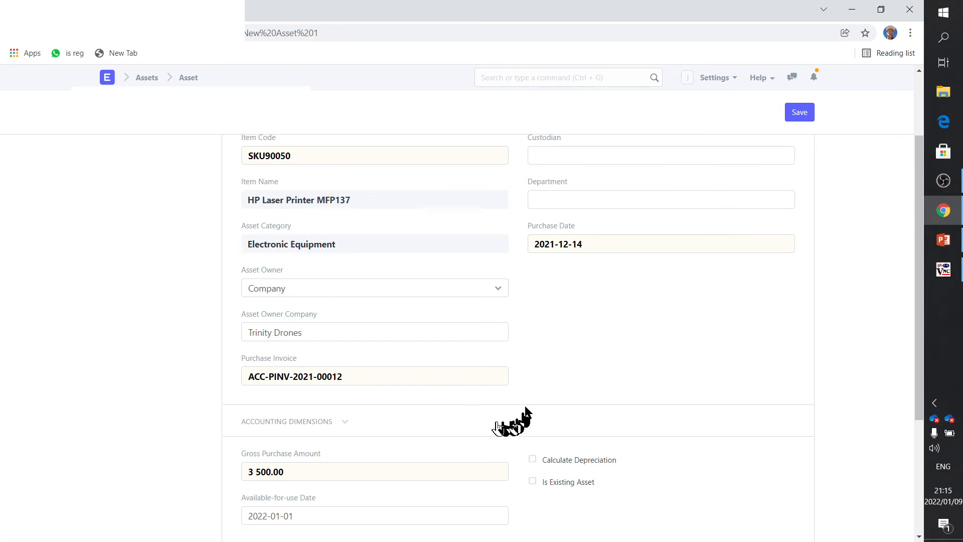
pyautogui.click(533, 460)
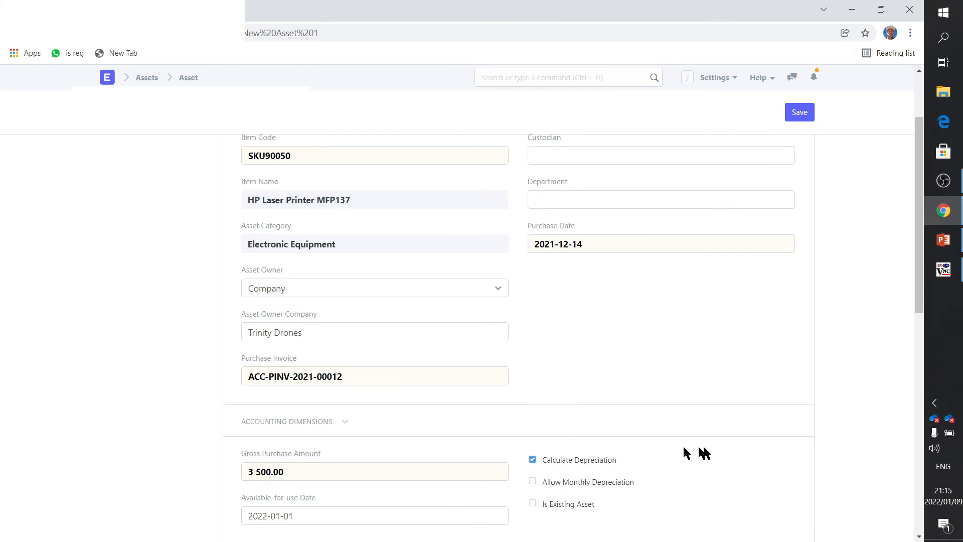
# Step: Check the asset's finance book row and set its depreciation posting date to 2022-01-31
pyautogui.scroll(-3, 700, 411)
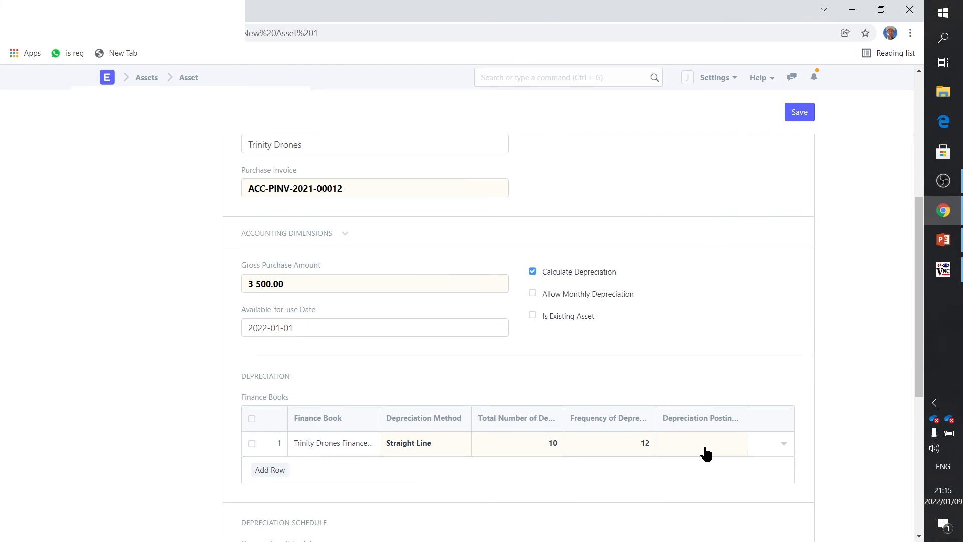
pyautogui.scroll(-1, 706, 454)
pyautogui.scroll(-1, 705, 449)
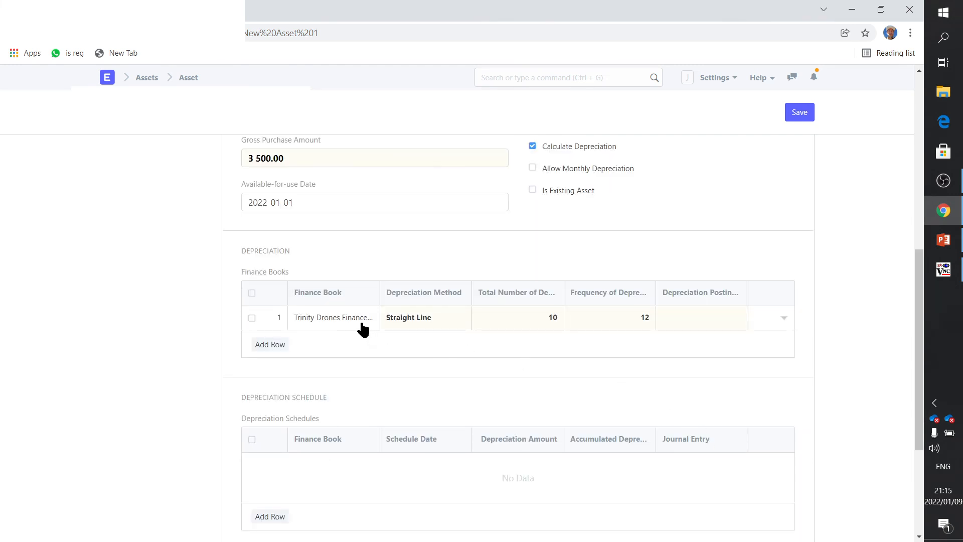
pyautogui.scroll(4, 361, 326)
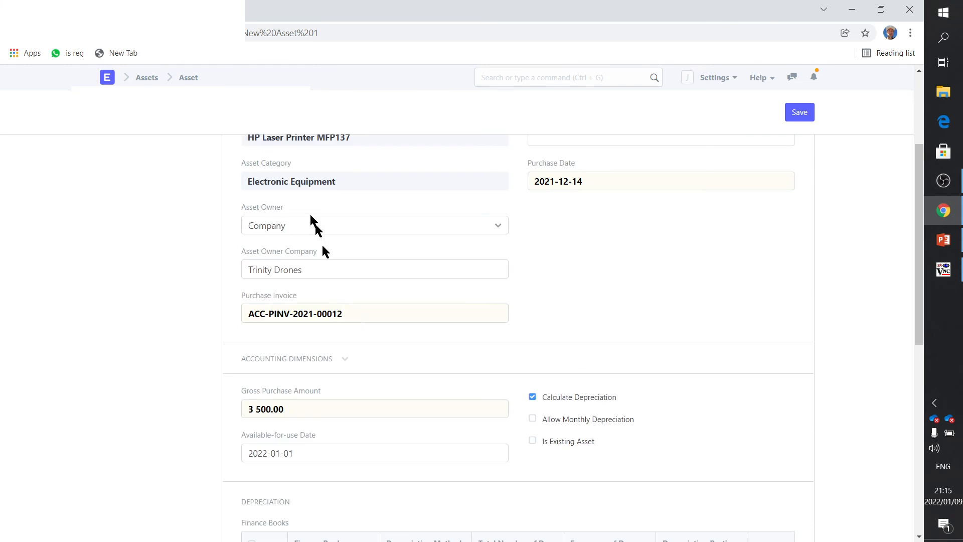
pyautogui.scroll(-1, 331, 250)
pyautogui.scroll(-2, 337, 274)
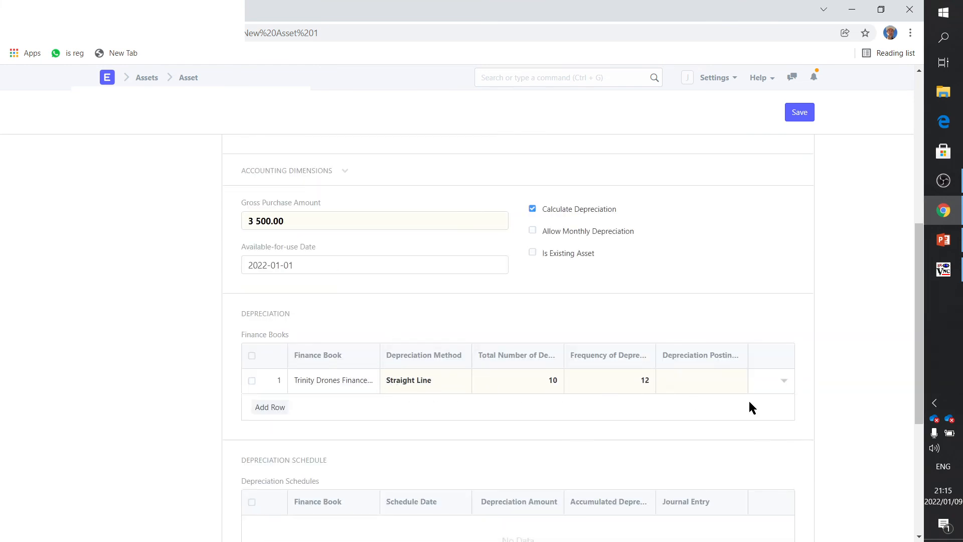
pyautogui.scroll(-2, 751, 408)
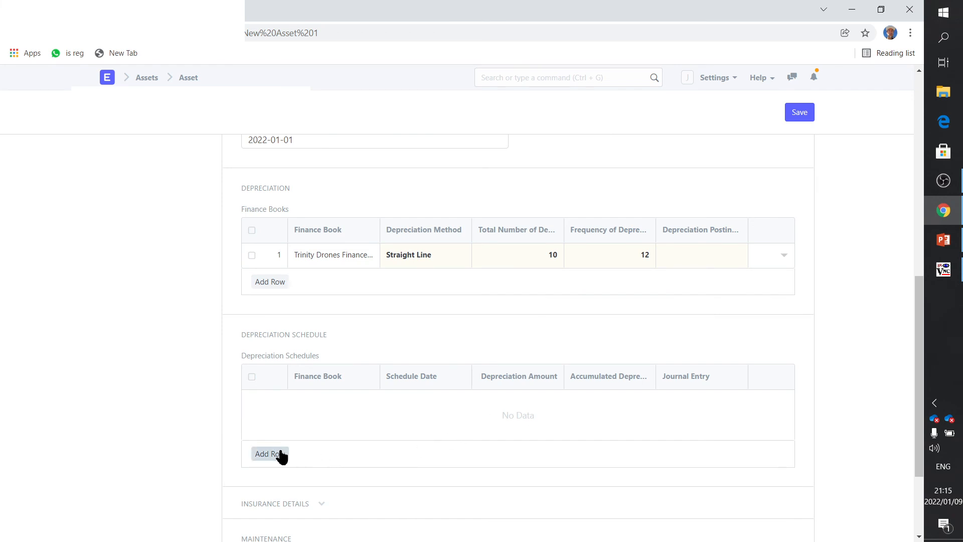
pyautogui.click(711, 256)
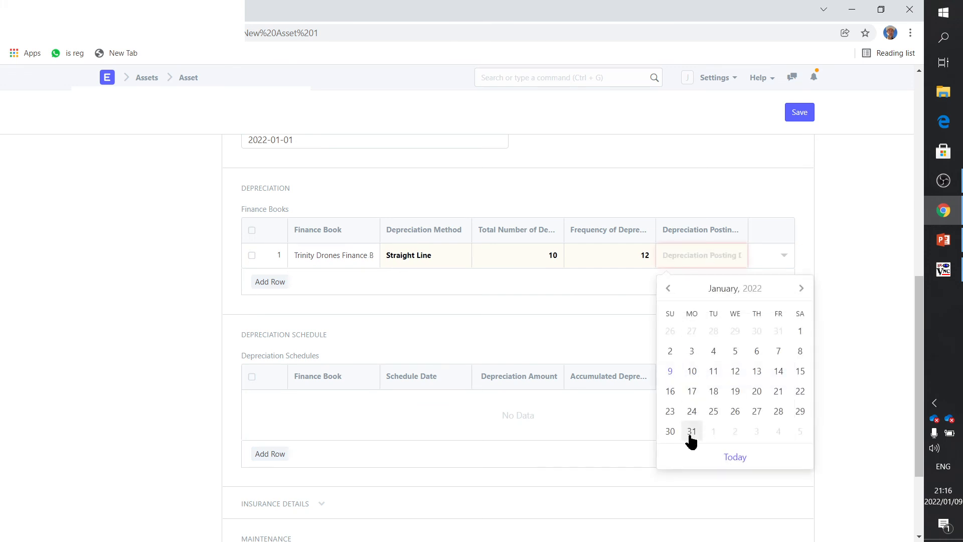
pyautogui.click(692, 434)
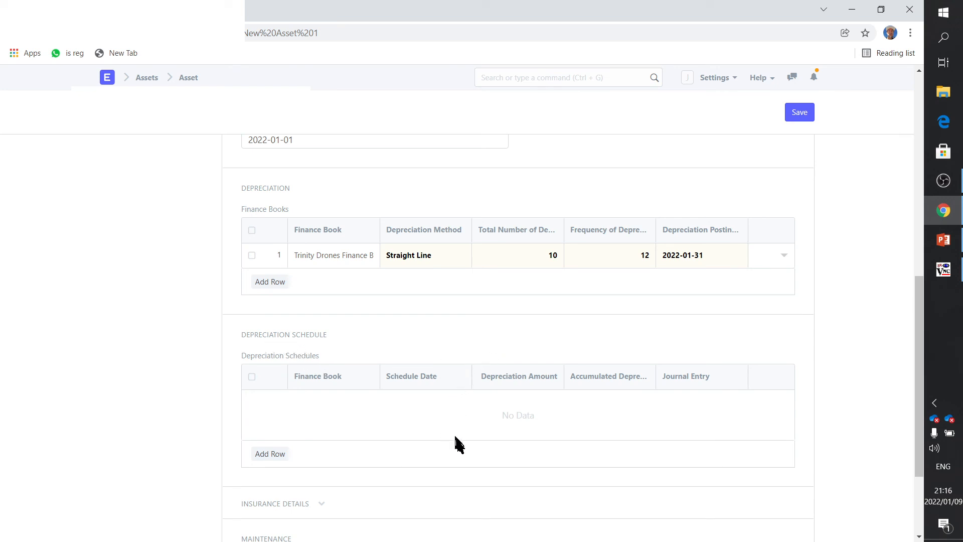
# Step: Save the new asset 3D-PRN-0004 and permanently submit it
pyautogui.scroll(3, 458, 442)
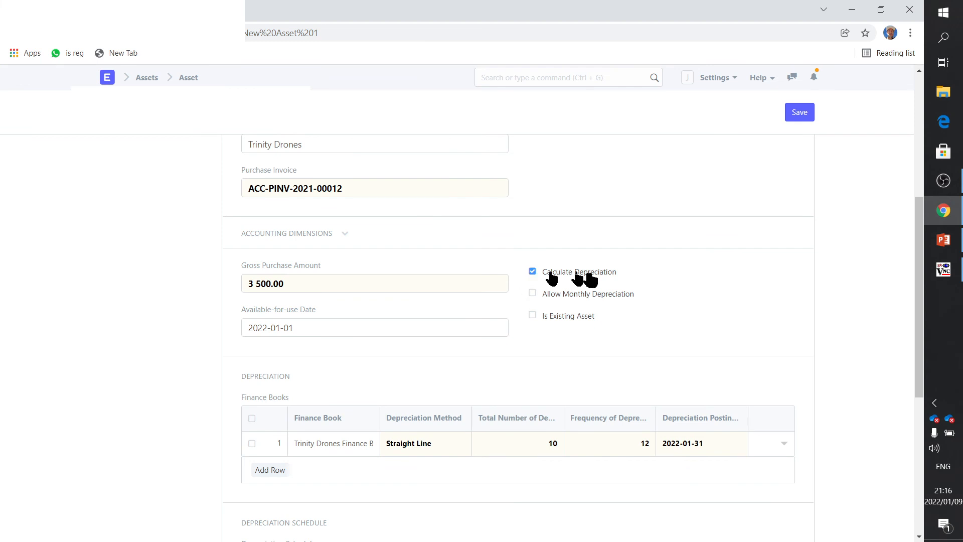
pyautogui.click(806, 117)
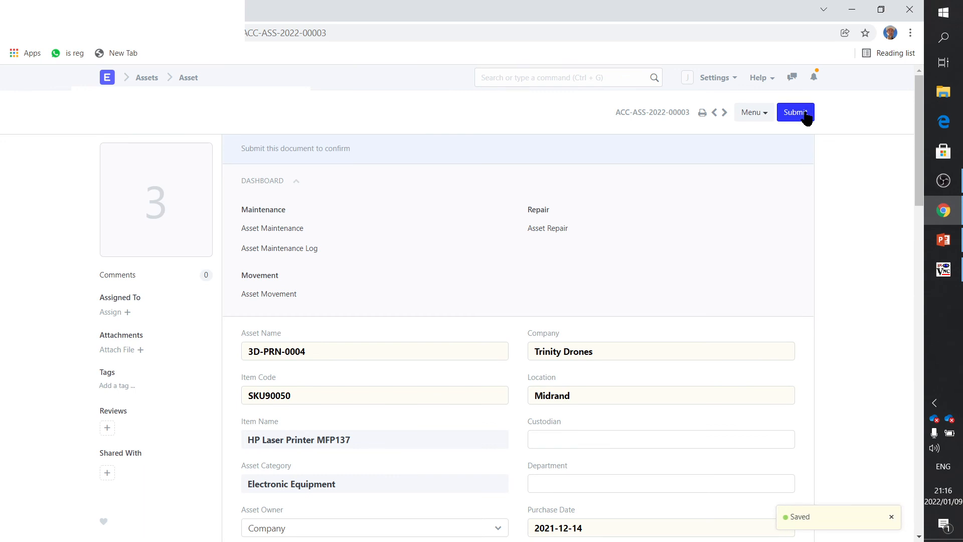
pyautogui.click(807, 117)
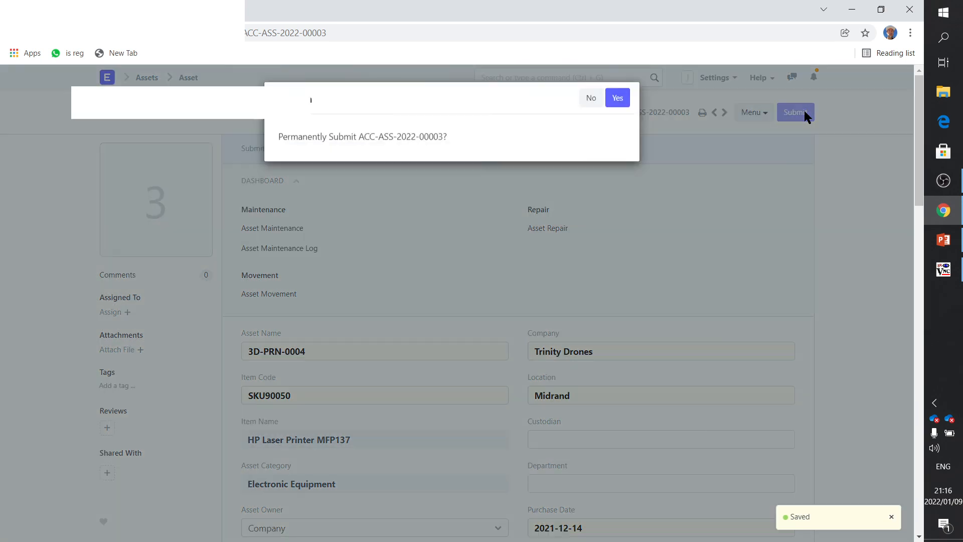
pyautogui.click(621, 102)
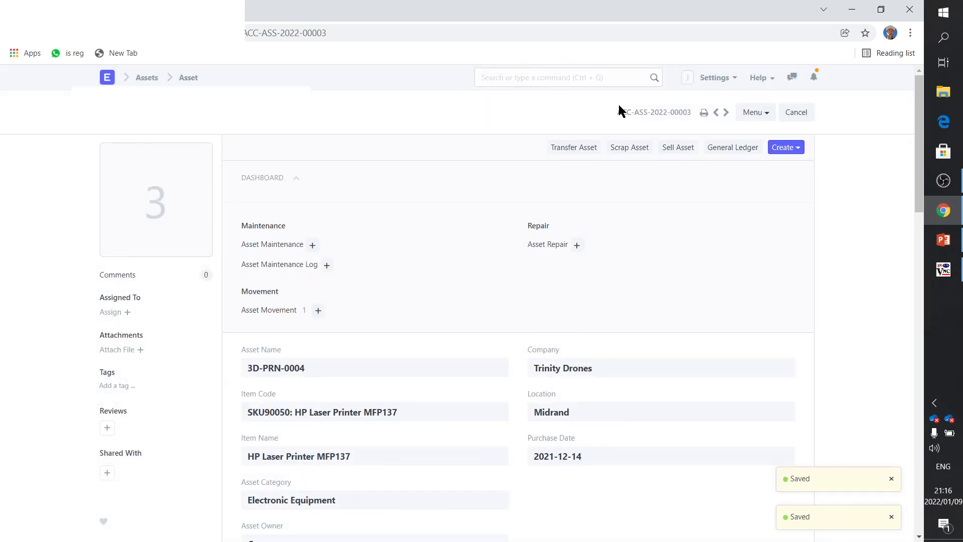
# Step: Examine the submitted asset's depreciation schedule, including the dates and accumulated amounts, and return to the asset list
pyautogui.scroll(-20, 616, 196)
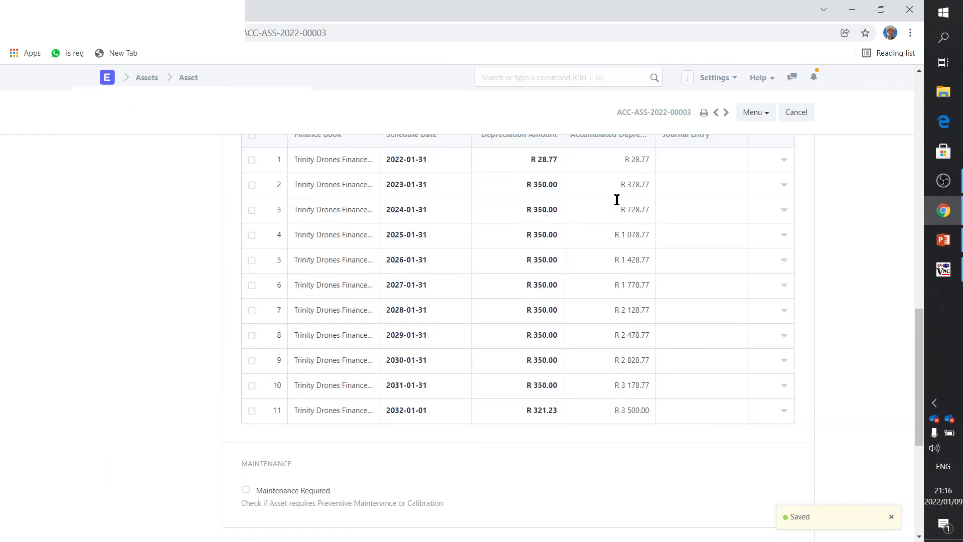
pyautogui.scroll(1, 617, 199)
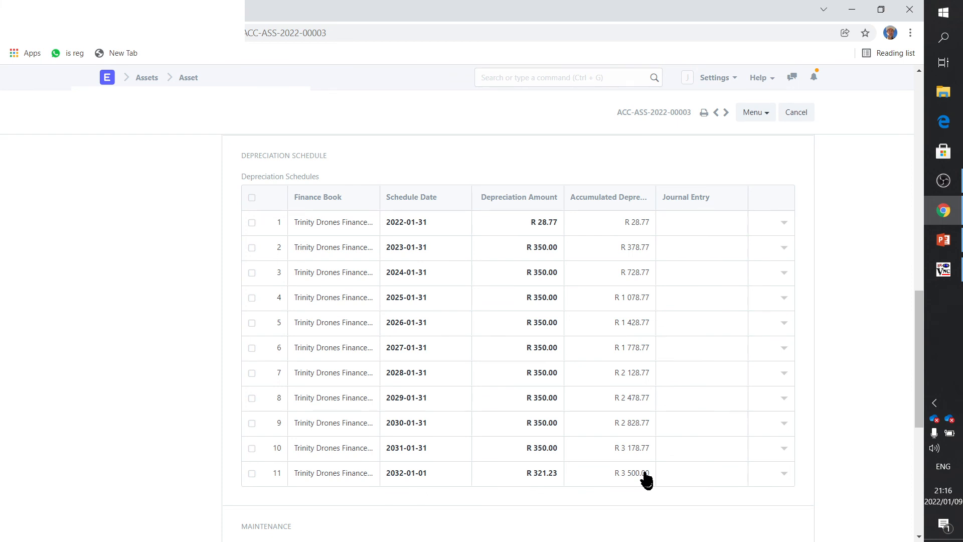
pyautogui.click(189, 80)
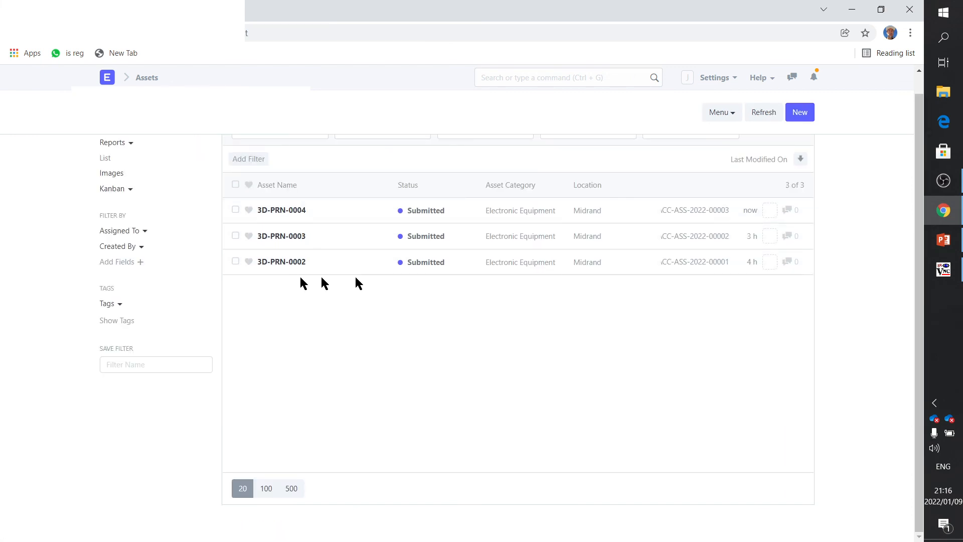
# Step: Switch to PowerPoint and show slide 42, the Big Fixed Assets diagram with two items sharing one asset category definition
pyautogui.click(953, 254)
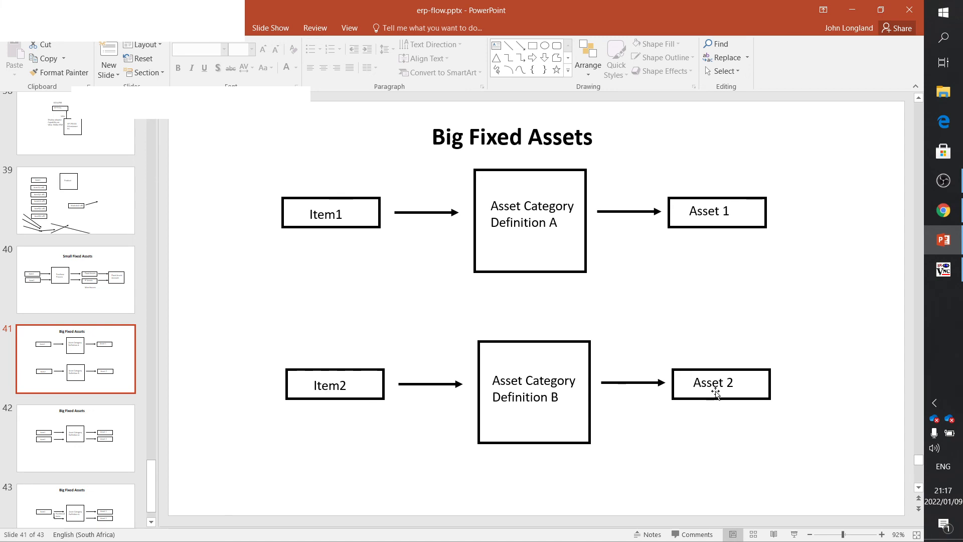
pyautogui.click(113, 438)
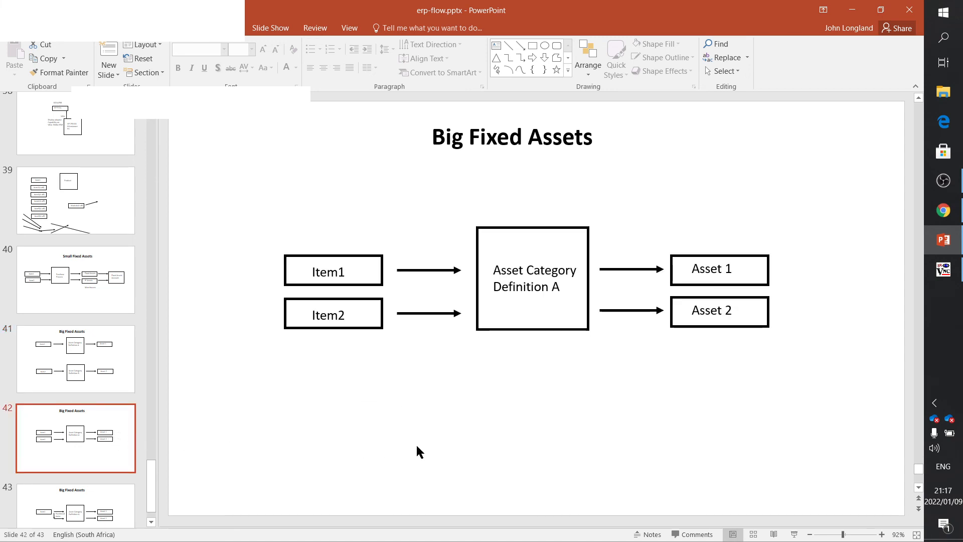